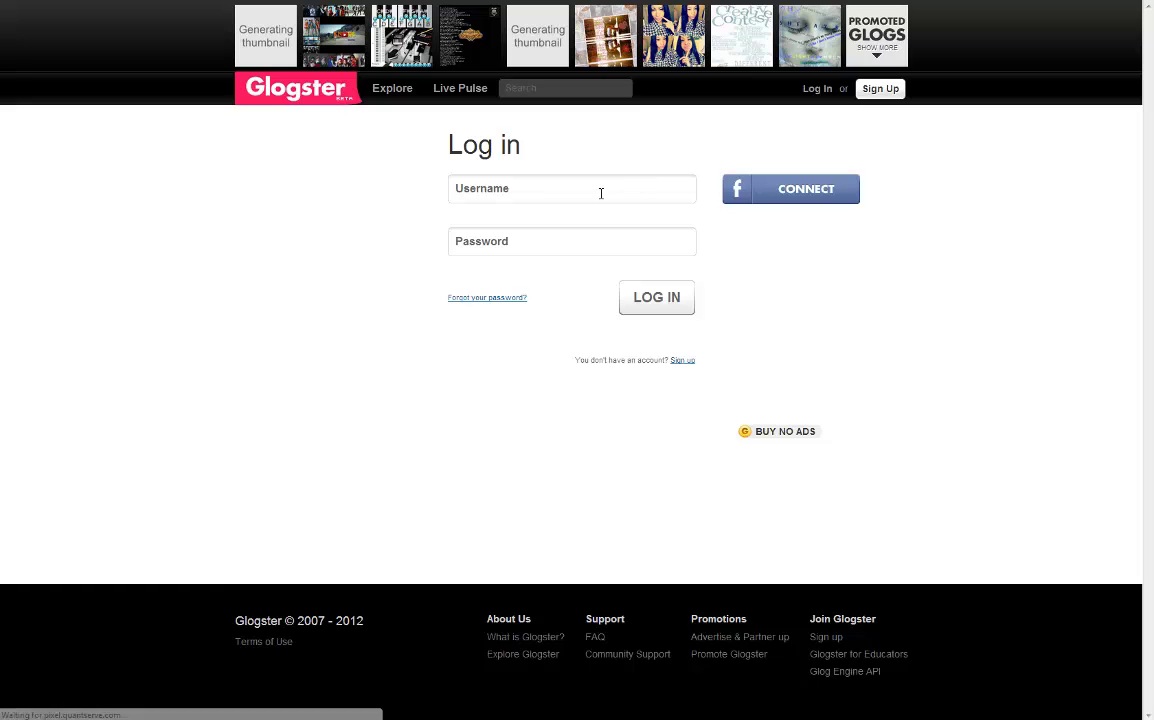
- Log in to the Glogster account by entering the account username and password
{"action": "type", "text": "skolazdom"}
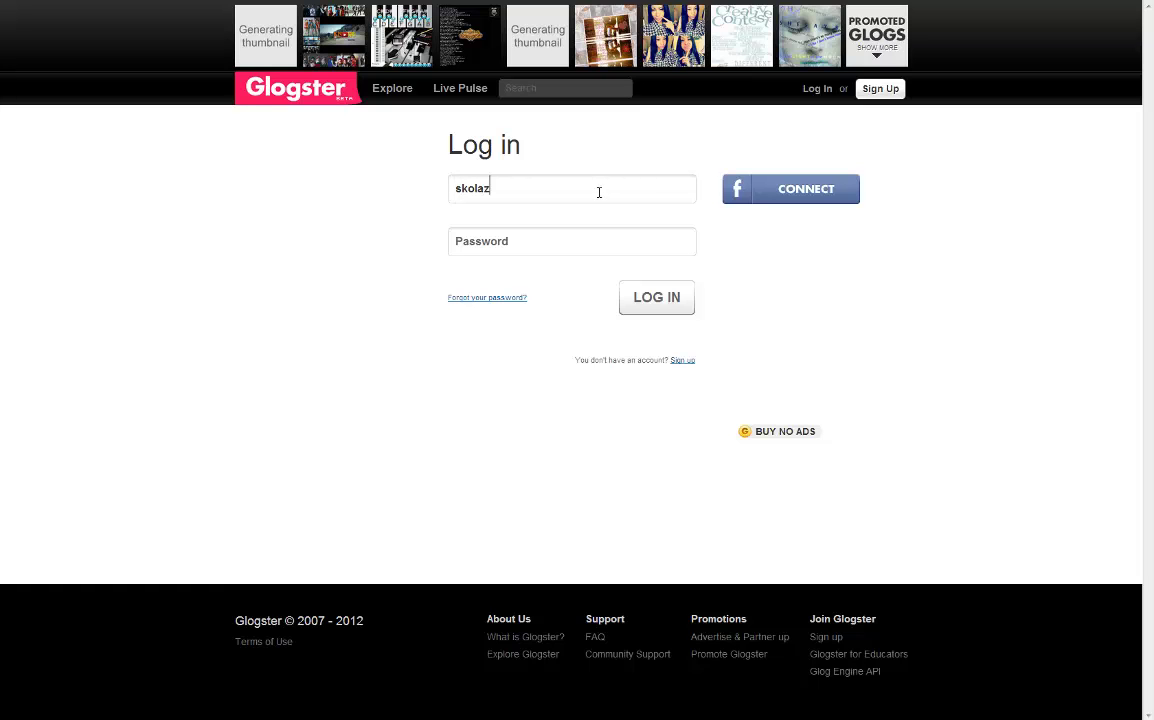
{"action": "type", "text": "******"}
{"action": "left_click", "coordinate": [649, 303]}
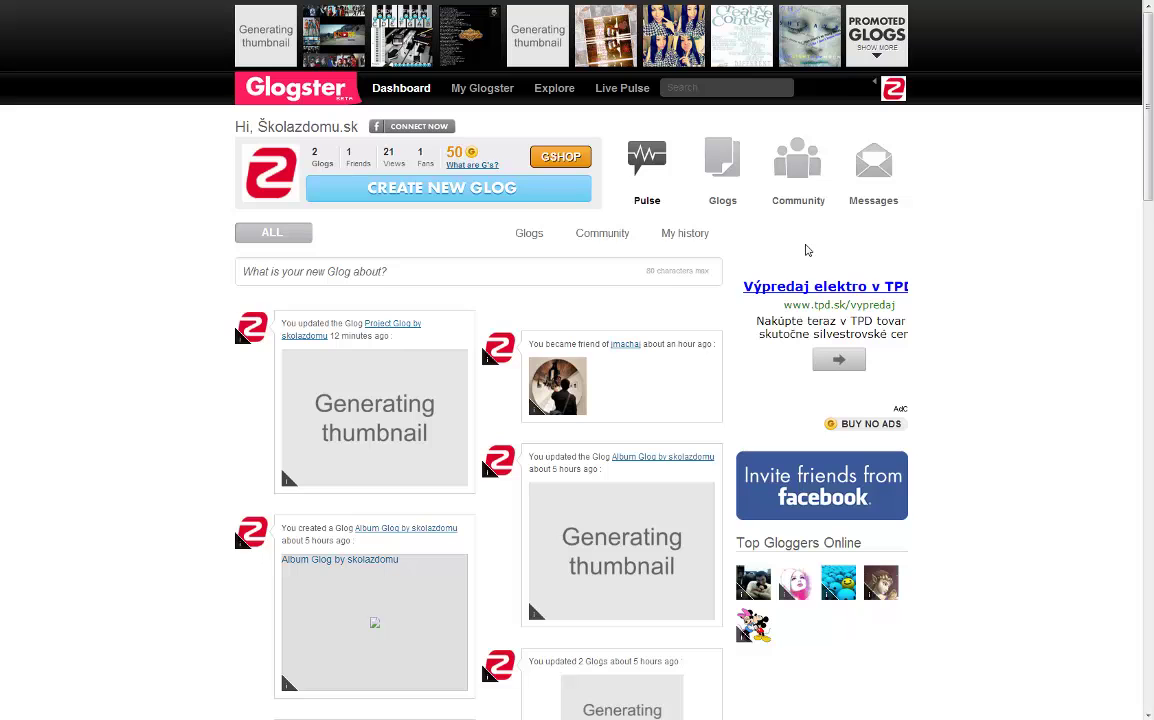
- Browse the templates for a new glog and start one from the Wide Glog template
{"action": "left_click", "coordinate": [516, 189]}
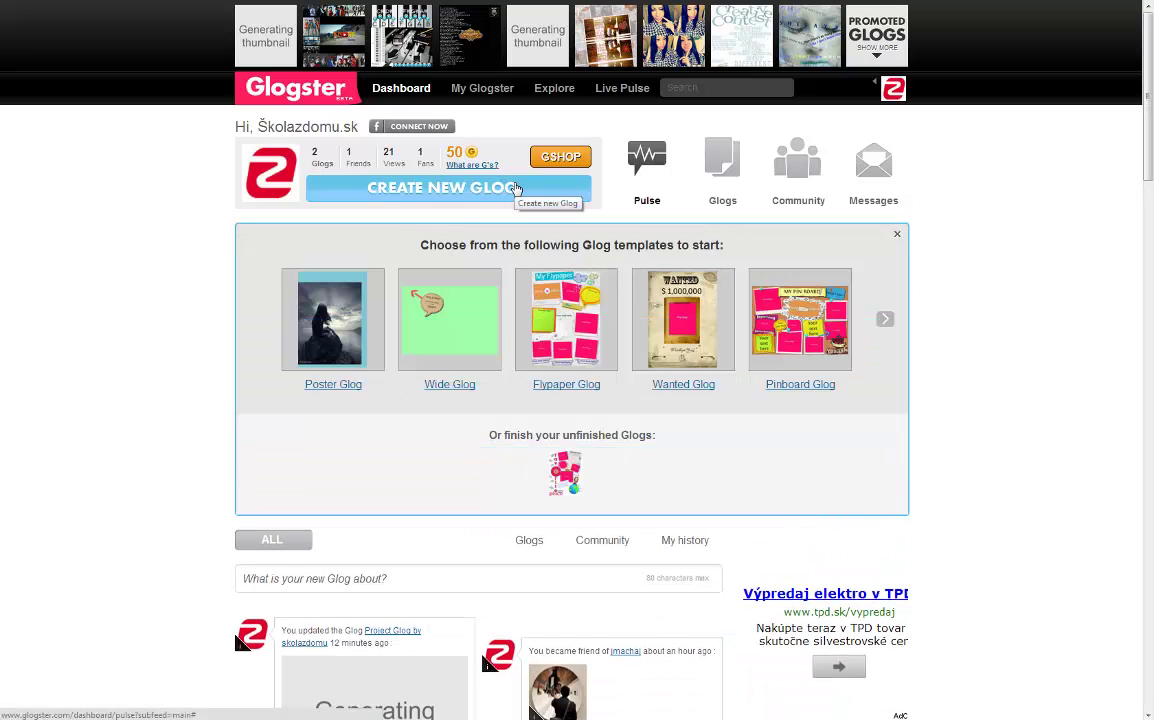
{"action": "left_click", "coordinate": [884, 319]}
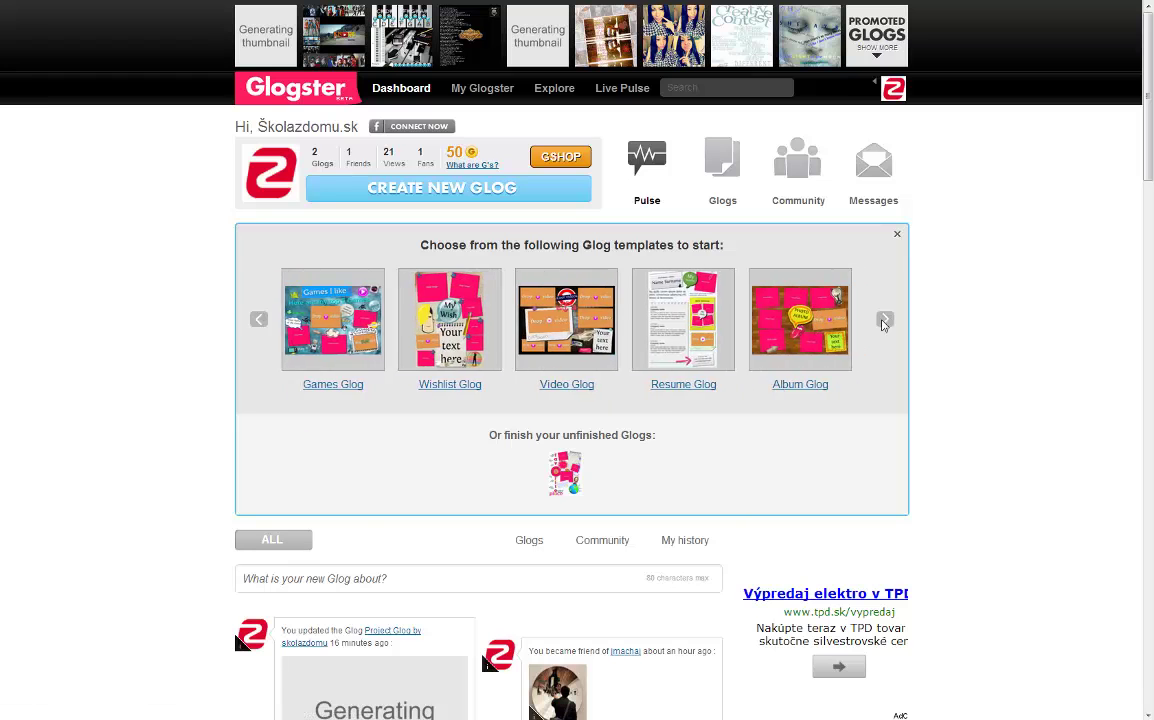
{"action": "left_click", "coordinate": [884, 322]}
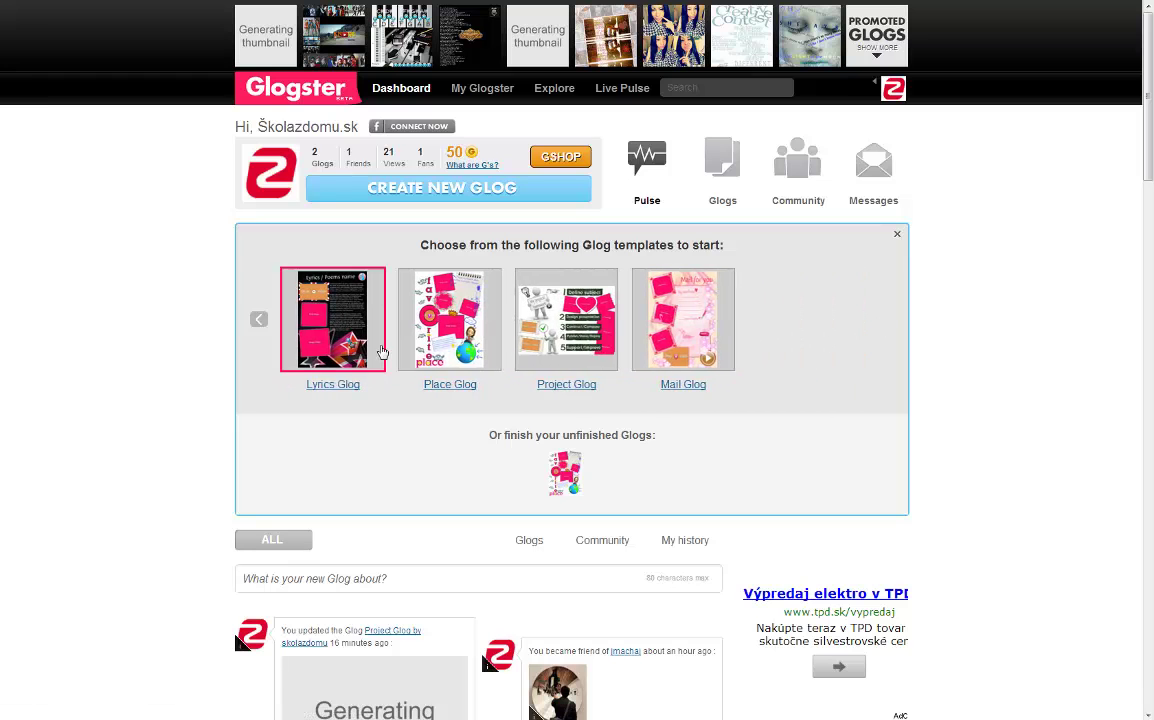
{"action": "left_click", "coordinate": [258, 319]}
{"action": "left_click", "coordinate": [261, 321]}
{"action": "left_click", "coordinate": [471, 333]}
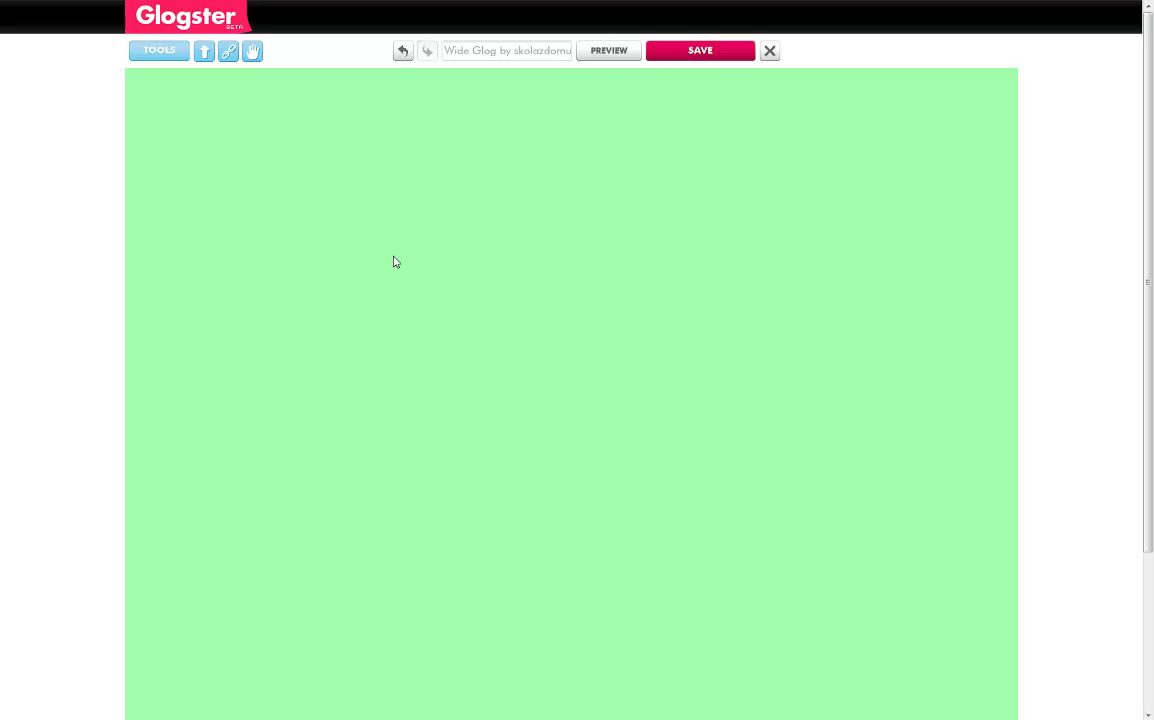
- Upload auto.jpg from the desktop to the image library and place the green car picture on the glog
{"action": "left_click", "coordinate": [166, 52]}
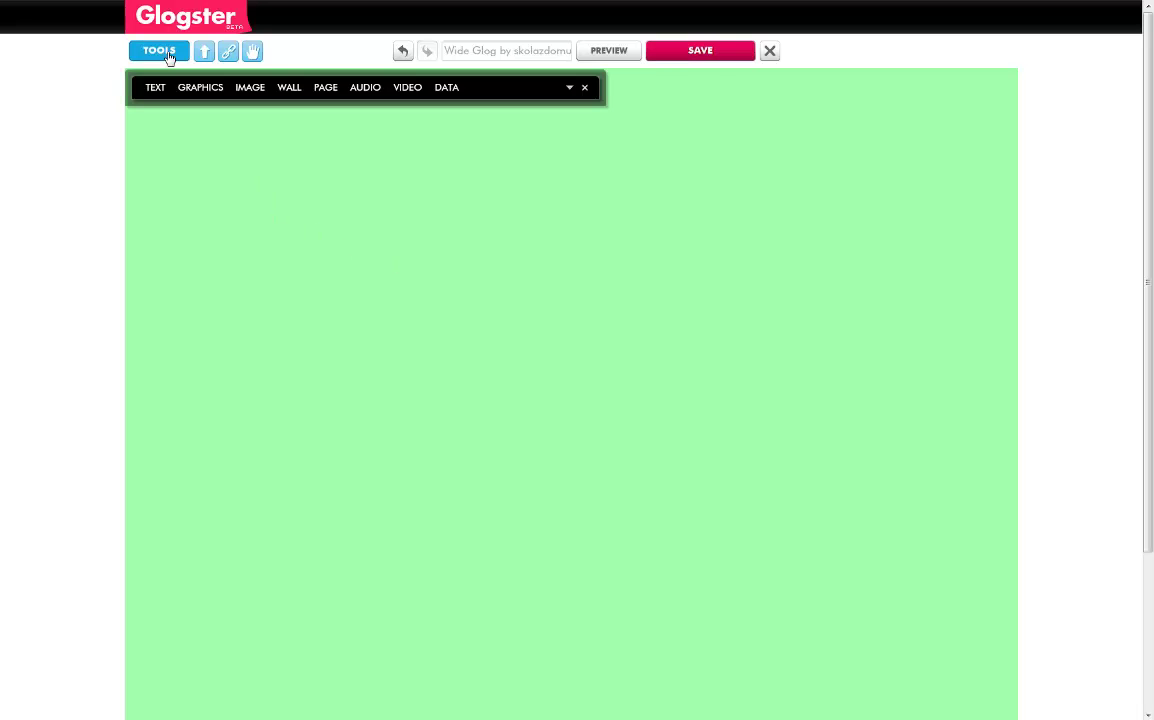
{"action": "left_click", "coordinate": [254, 92]}
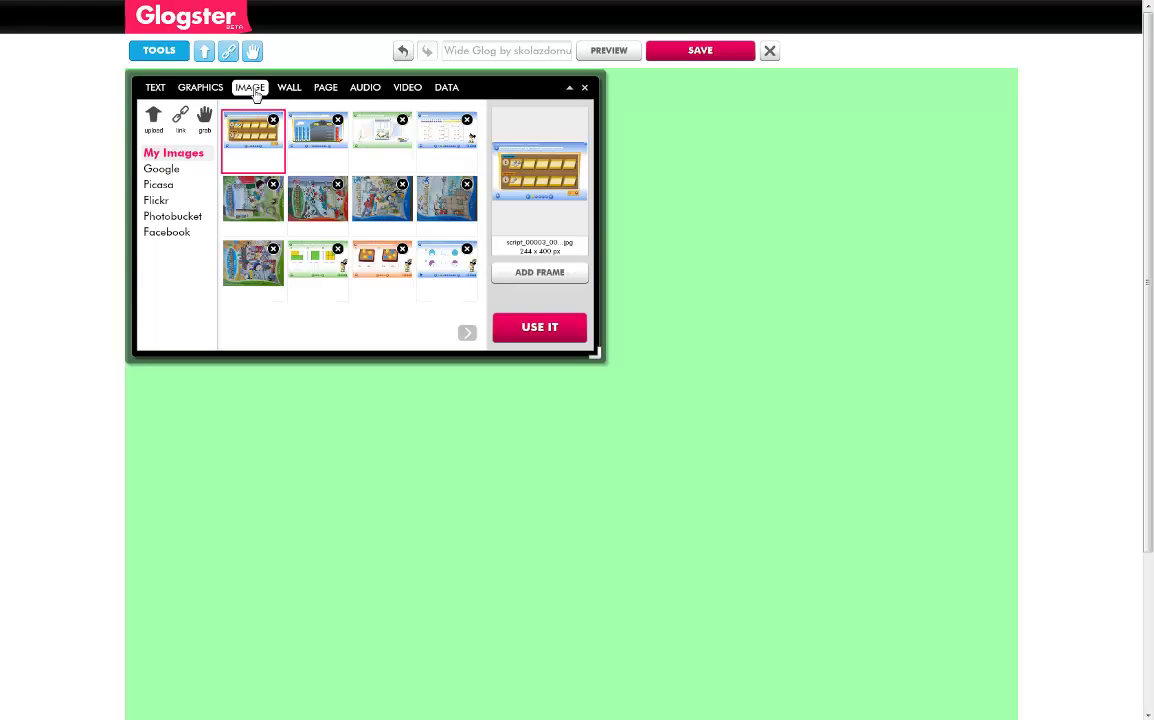
{"action": "left_click", "coordinate": [153, 122]}
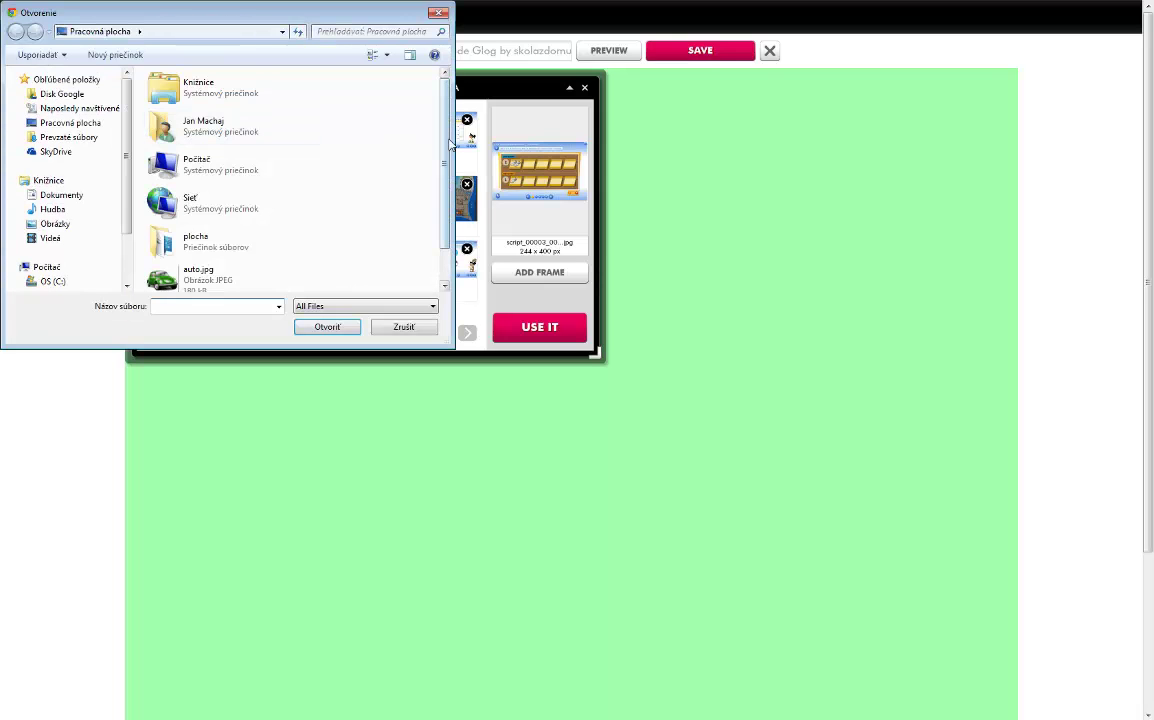
{"action": "scroll", "coordinate": [444, 145], "scroll_direction": "down", "scroll_amount": 1}
{"action": "left_click", "coordinate": [224, 236]}
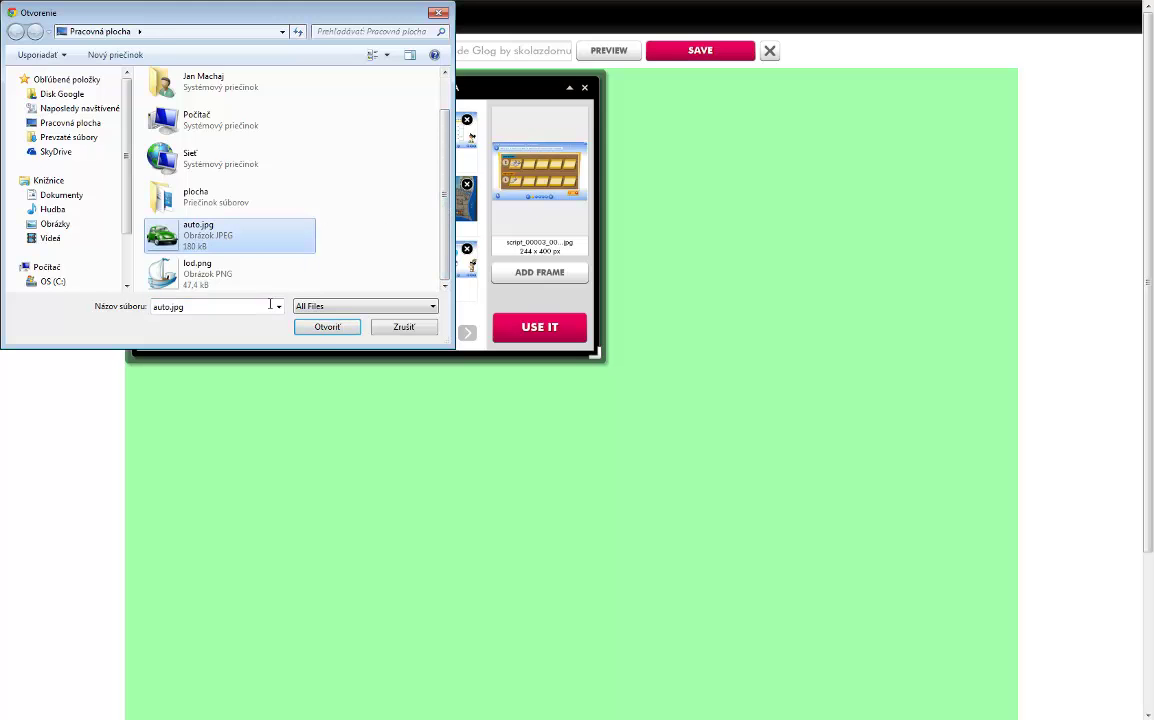
{"action": "left_click", "coordinate": [318, 330]}
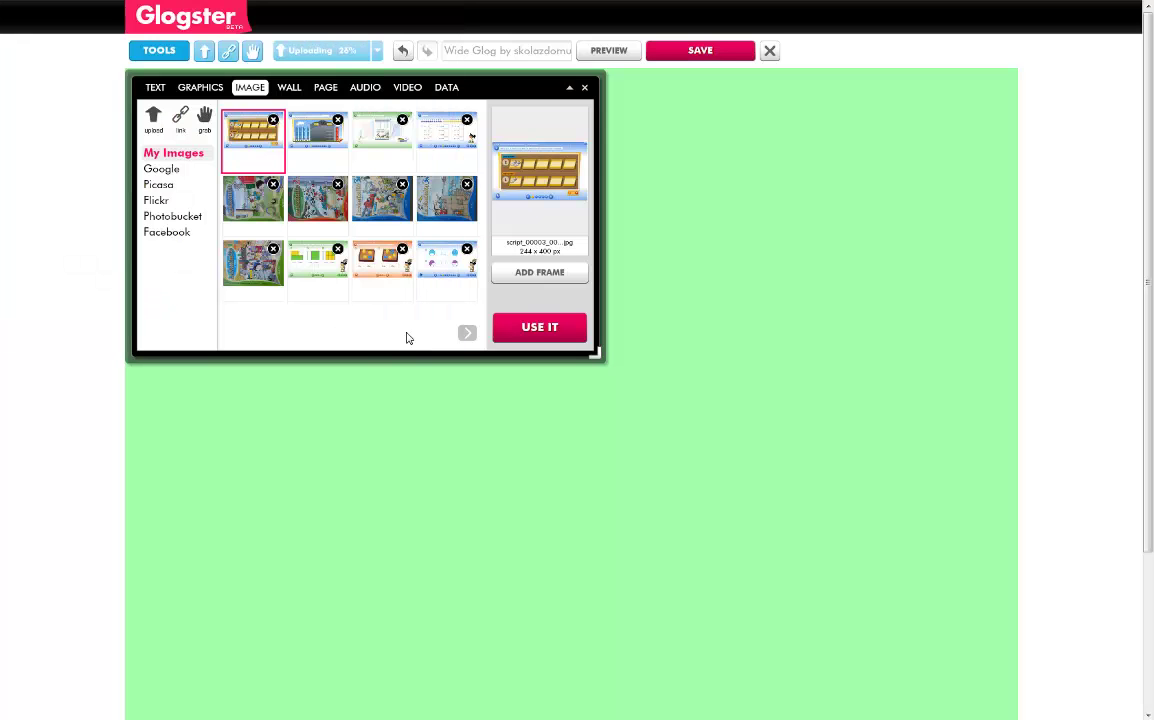
{"action": "left_click", "coordinate": [527, 333]}
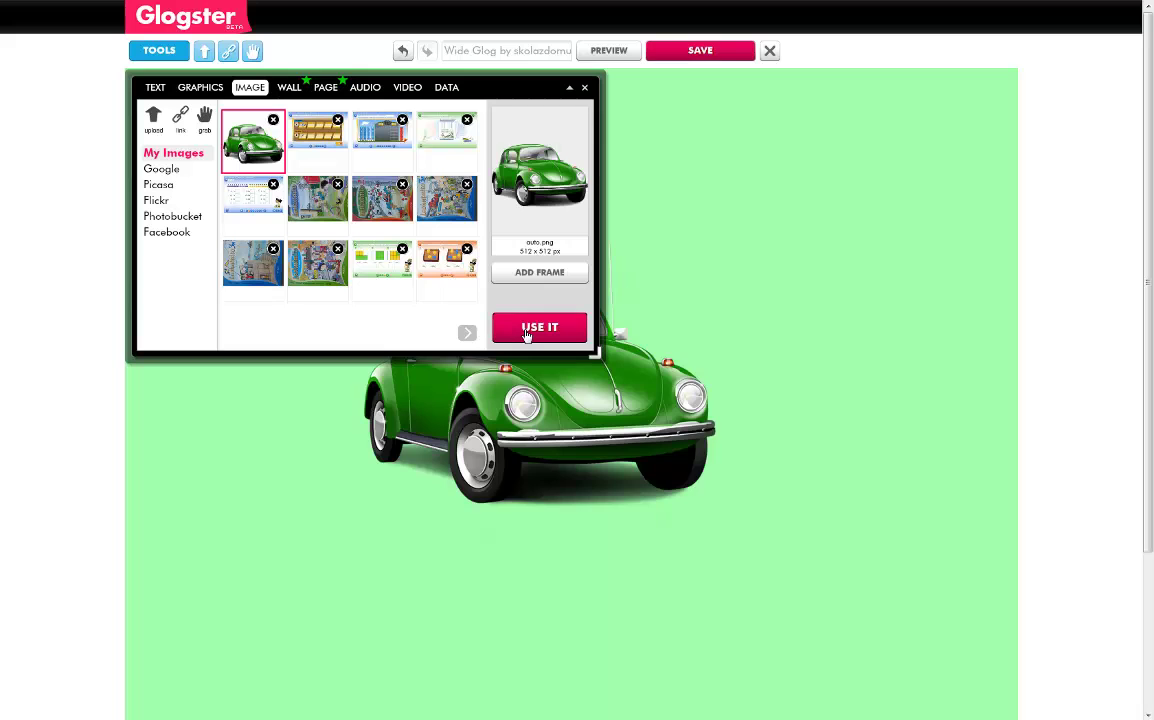
{"action": "left_click", "coordinate": [586, 88]}
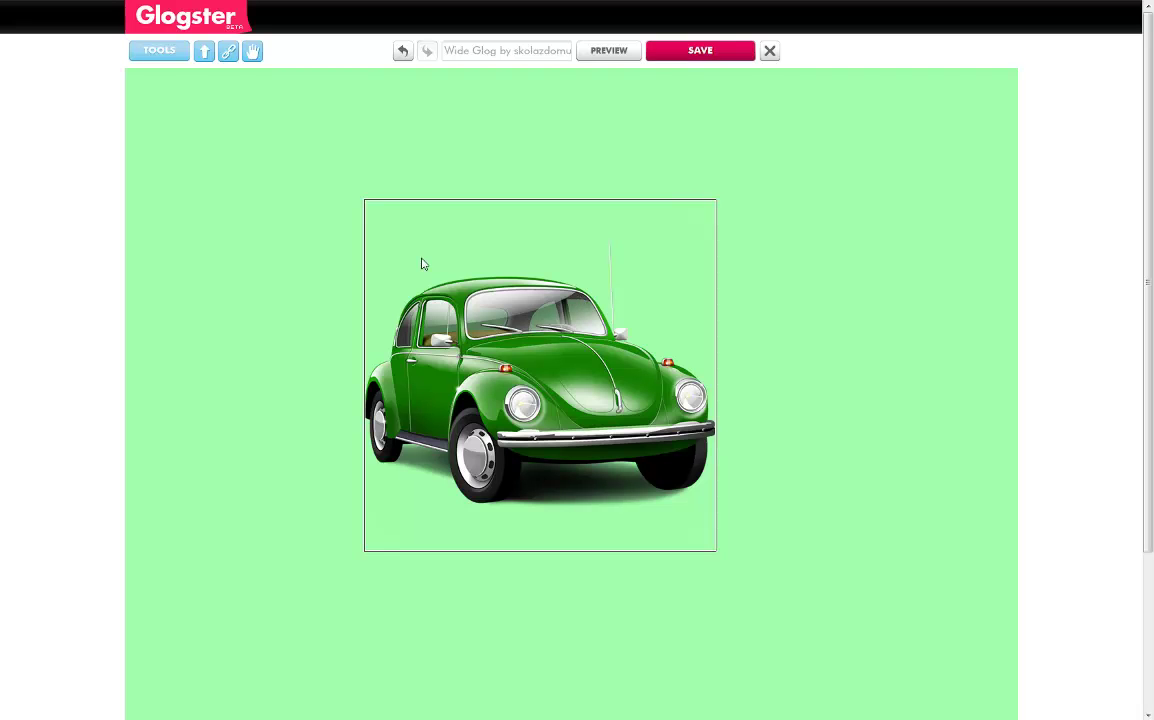
- Search Google images for "food" and place the burger-and-flames photo from the second results page on the glog
{"action": "left_click", "coordinate": [168, 53]}
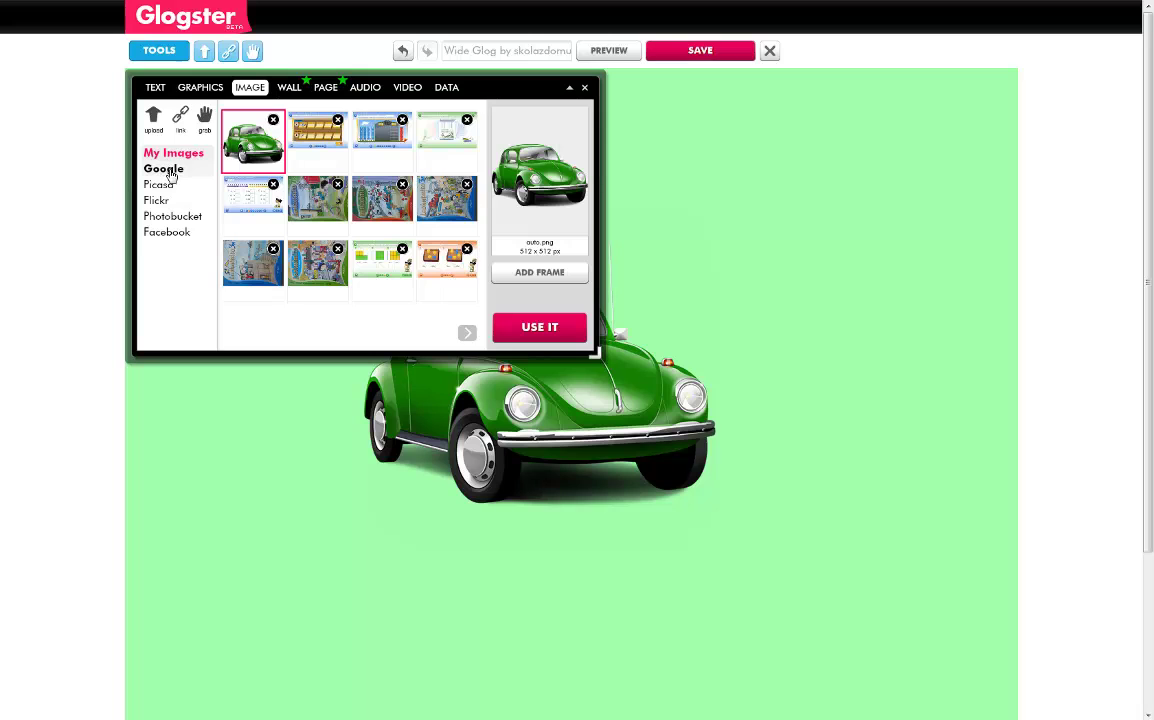
{"action": "left_click", "coordinate": [171, 176]}
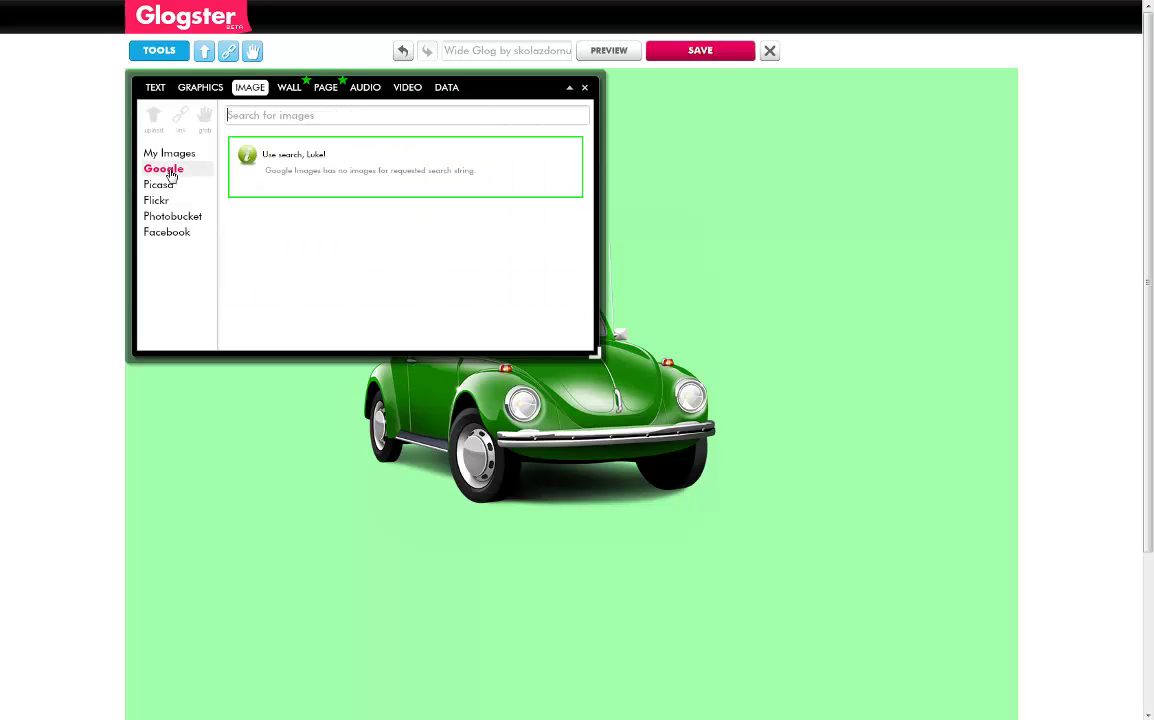
{"action": "left_click", "coordinate": [259, 115]}
{"action": "key", "text": "Return"}
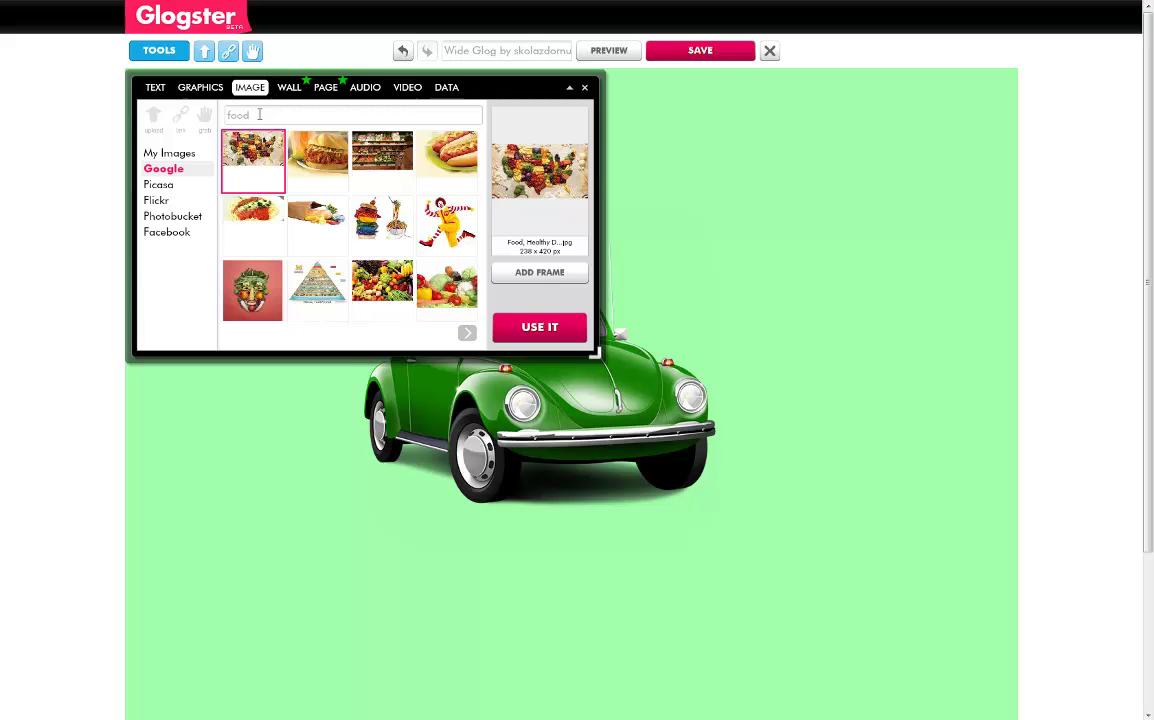
{"action": "left_click", "coordinate": [466, 332]}
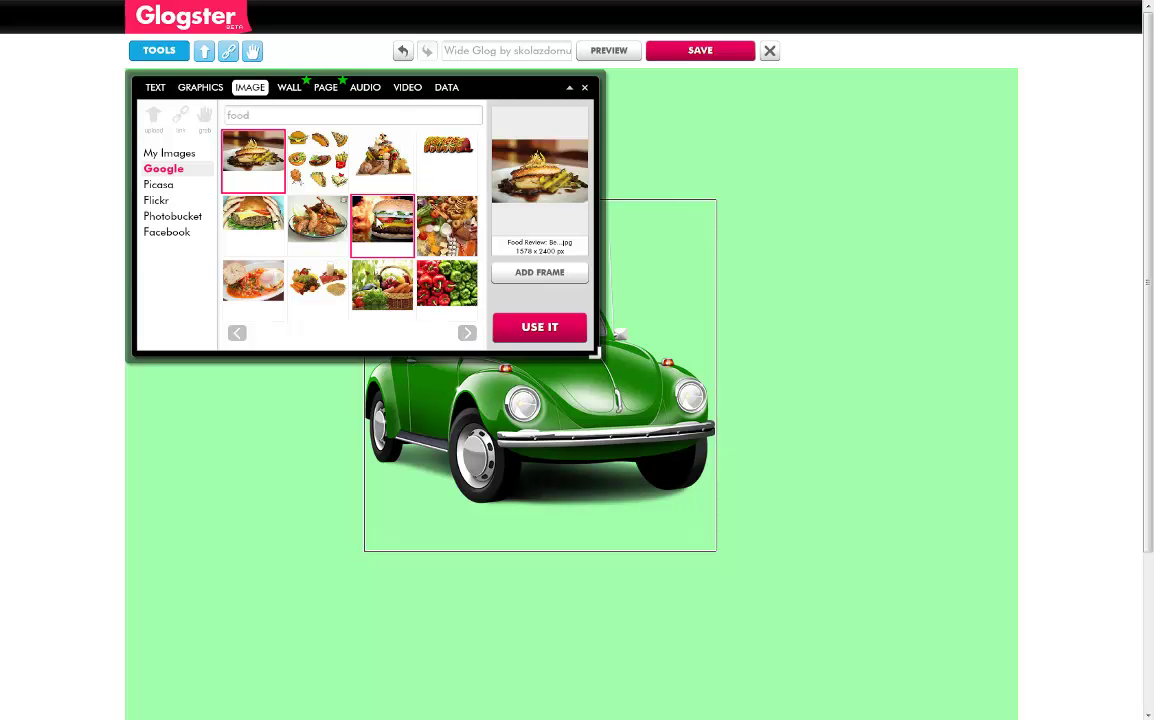
{"action": "left_click", "coordinate": [378, 224]}
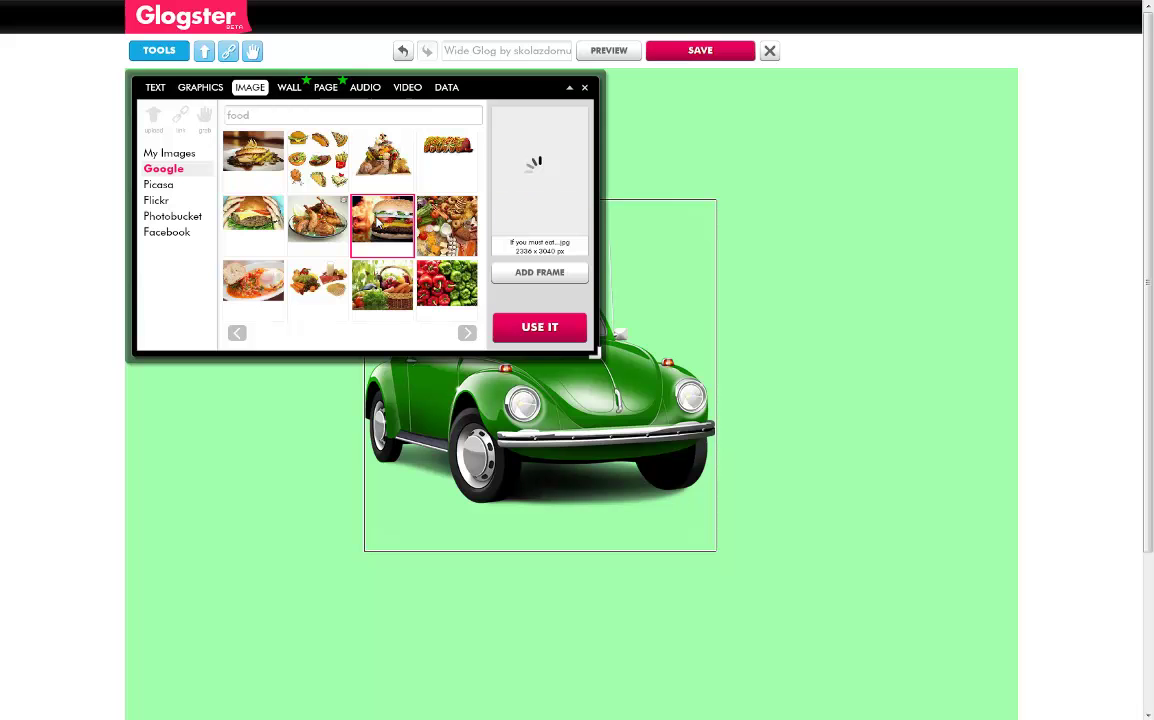
{"action": "left_click", "coordinate": [532, 330]}
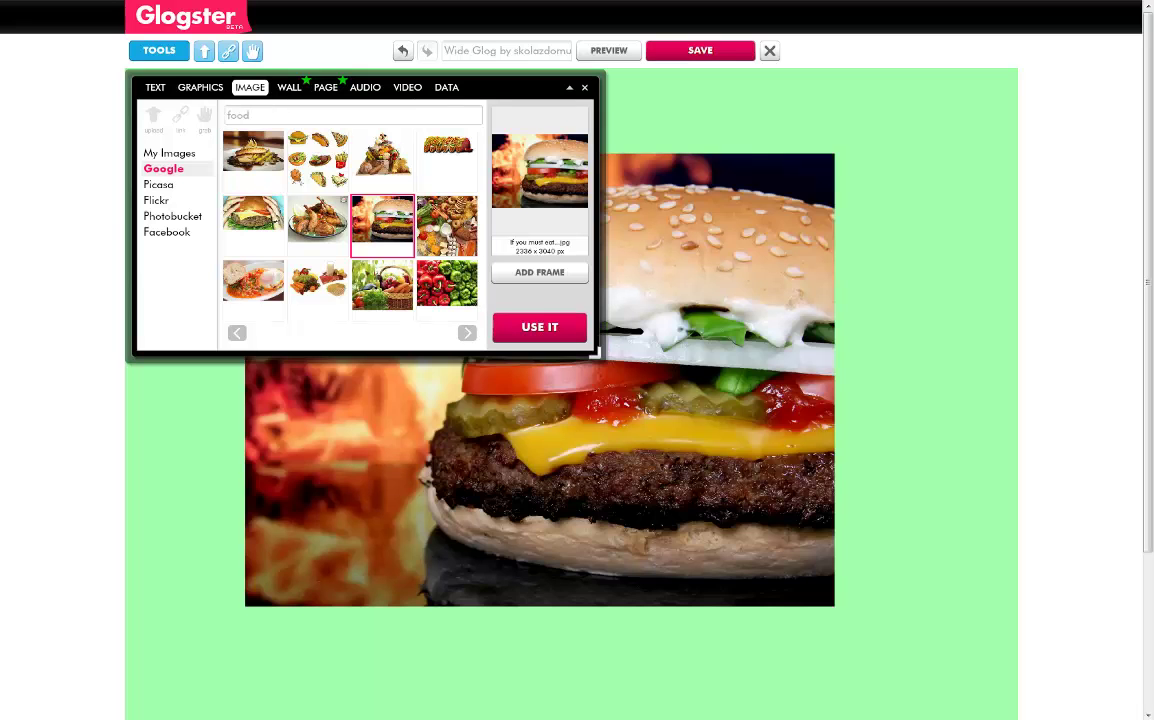
{"action": "left_click", "coordinate": [585, 87]}
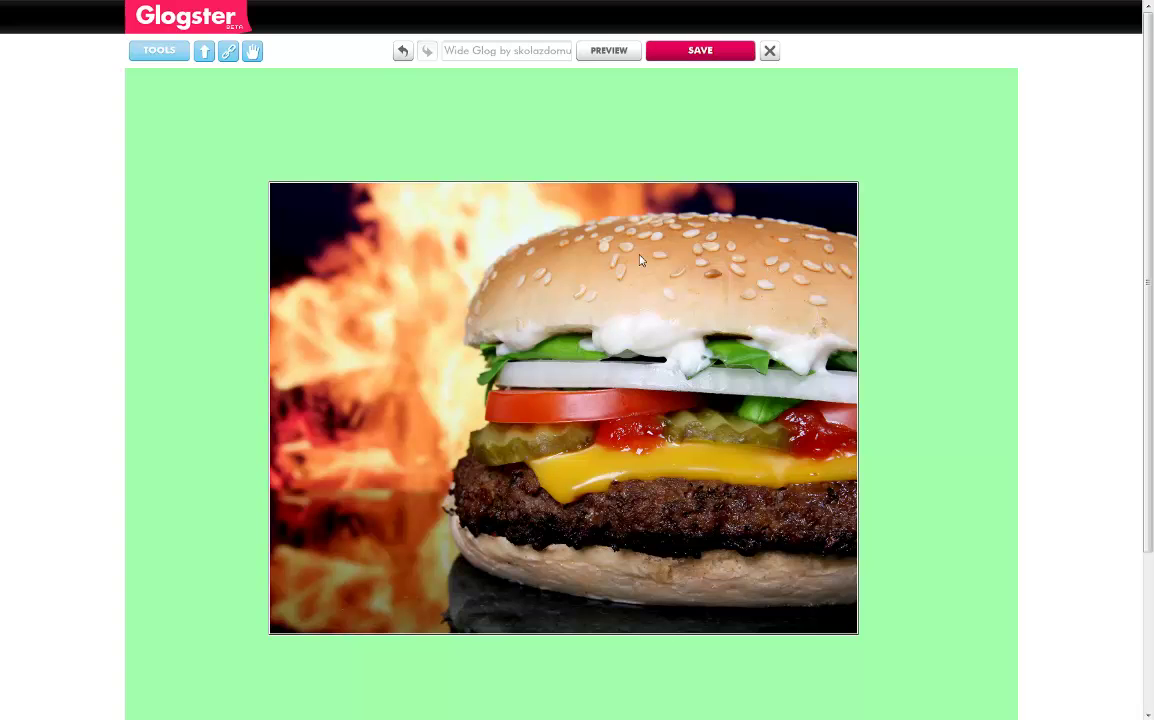
- Move the burger photo to the glog's upper-left area, shrink it and tilt it counterclockwise
{"action": "left_click_drag", "start_coordinate": [632, 329], "coordinate": [522, 249]}
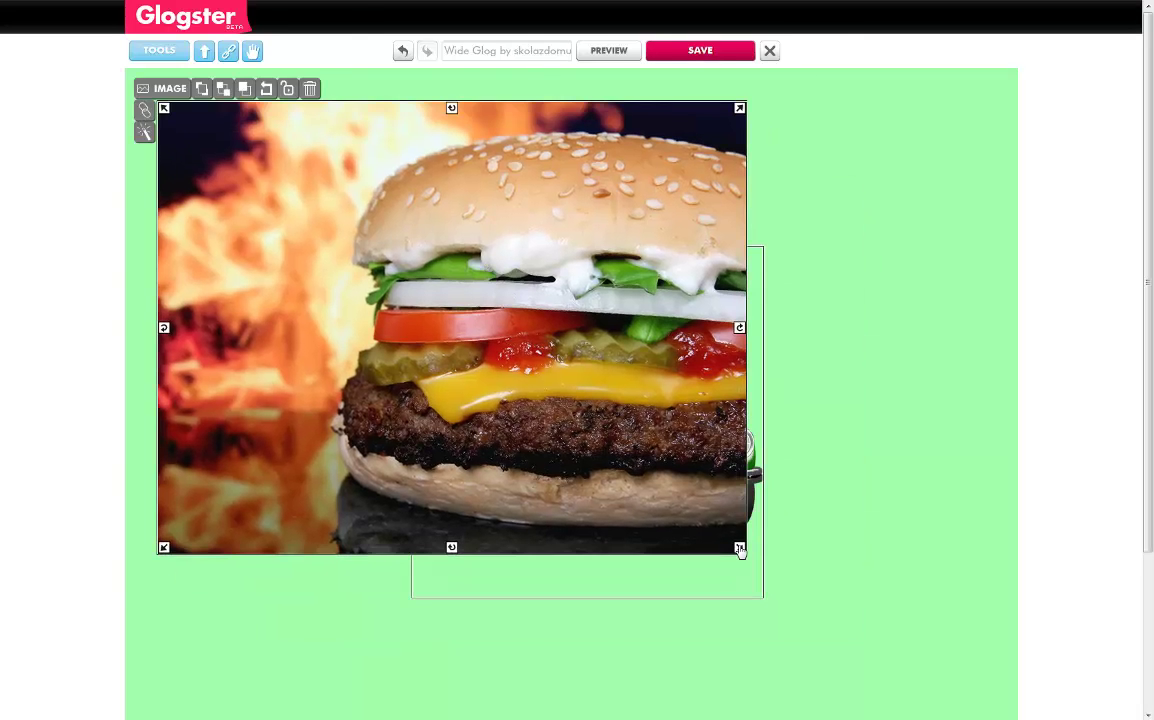
{"action": "left_click_drag", "start_coordinate": [739, 549], "coordinate": [601, 304]}
- Move the green car picture clear of the burger photo on its right side, shrink it and lock it in place
{"action": "left_click_drag", "start_coordinate": [655, 453], "coordinate": [885, 365]}
{"action": "left_click_drag", "start_coordinate": [971, 188], "coordinate": [888, 280]}
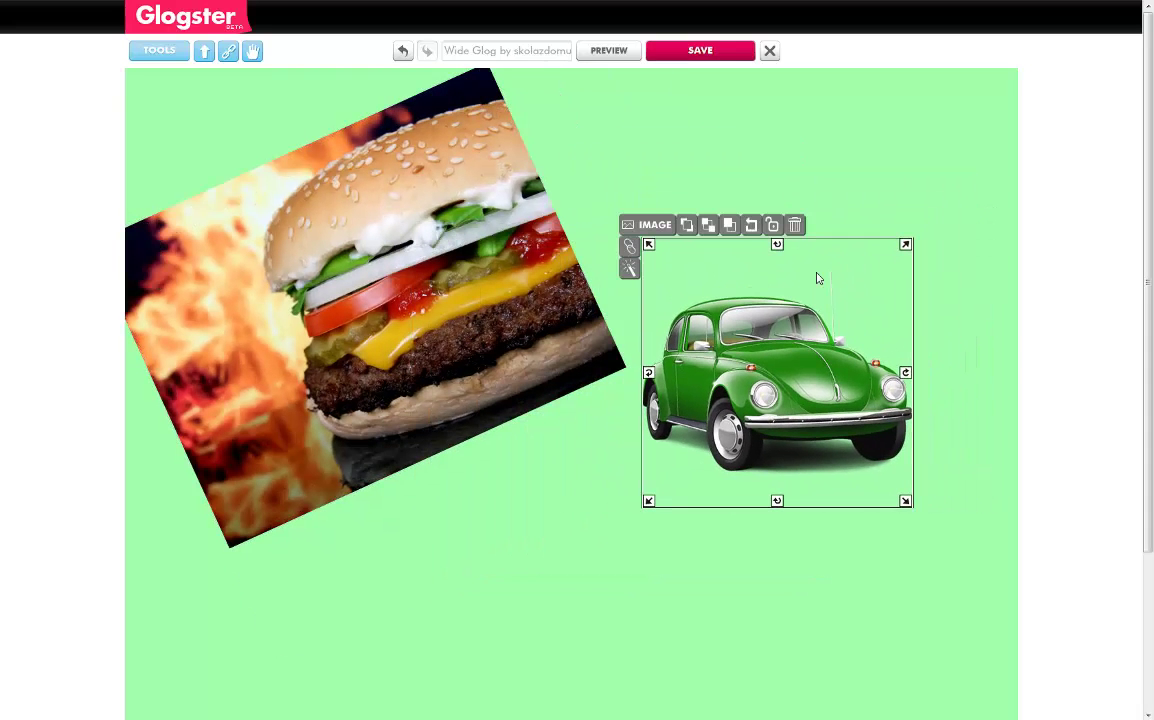
{"action": "left_click", "coordinate": [773, 226]}
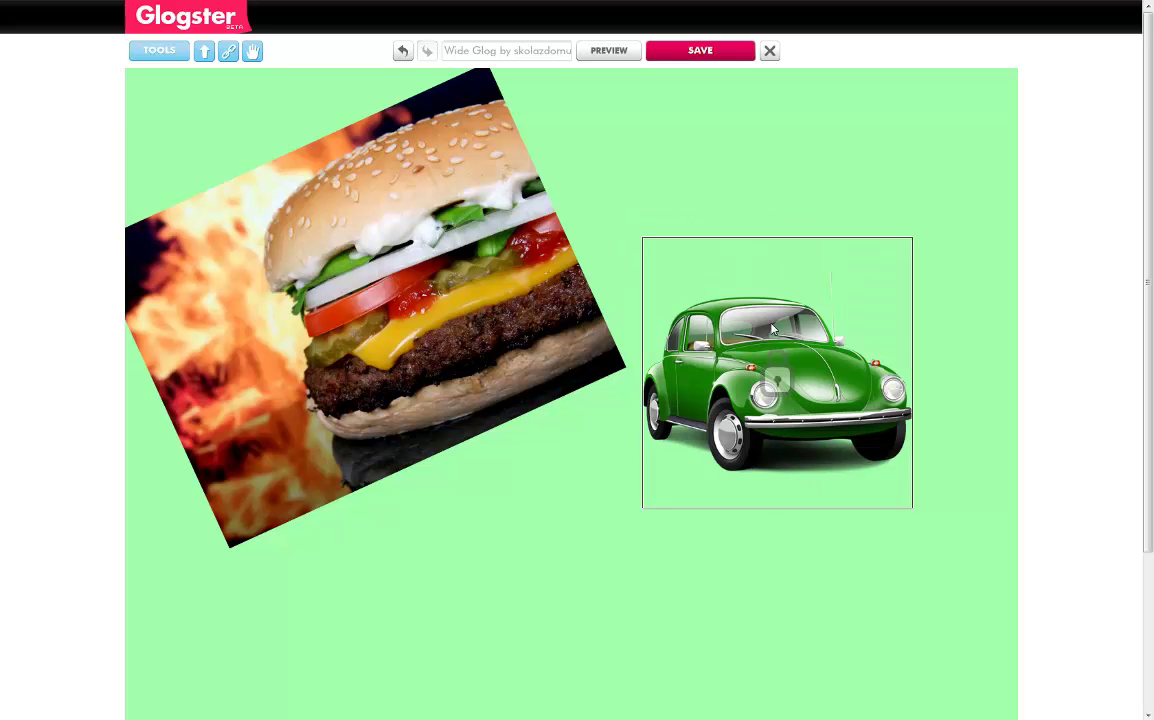
- View the burger photo's link settings without adding a link, and delete the photo from the glog
{"action": "left_click", "coordinate": [565, 308]}
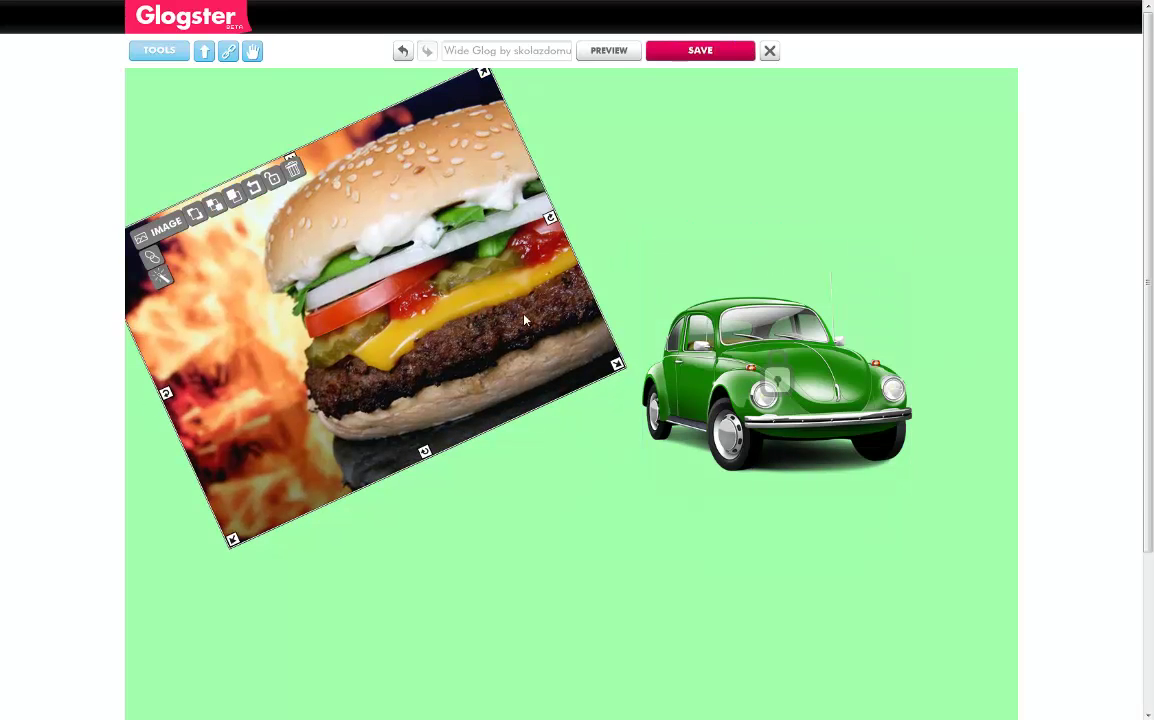
{"action": "left_click", "coordinate": [155, 260]}
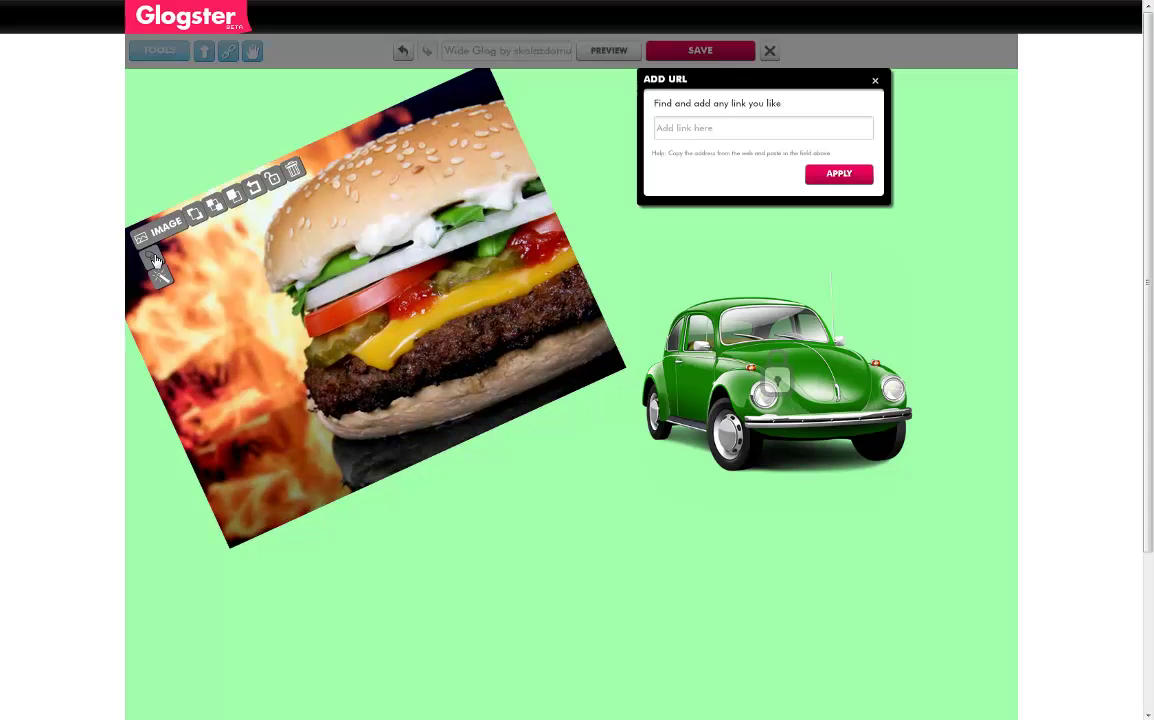
{"action": "left_click", "coordinate": [362, 262]}
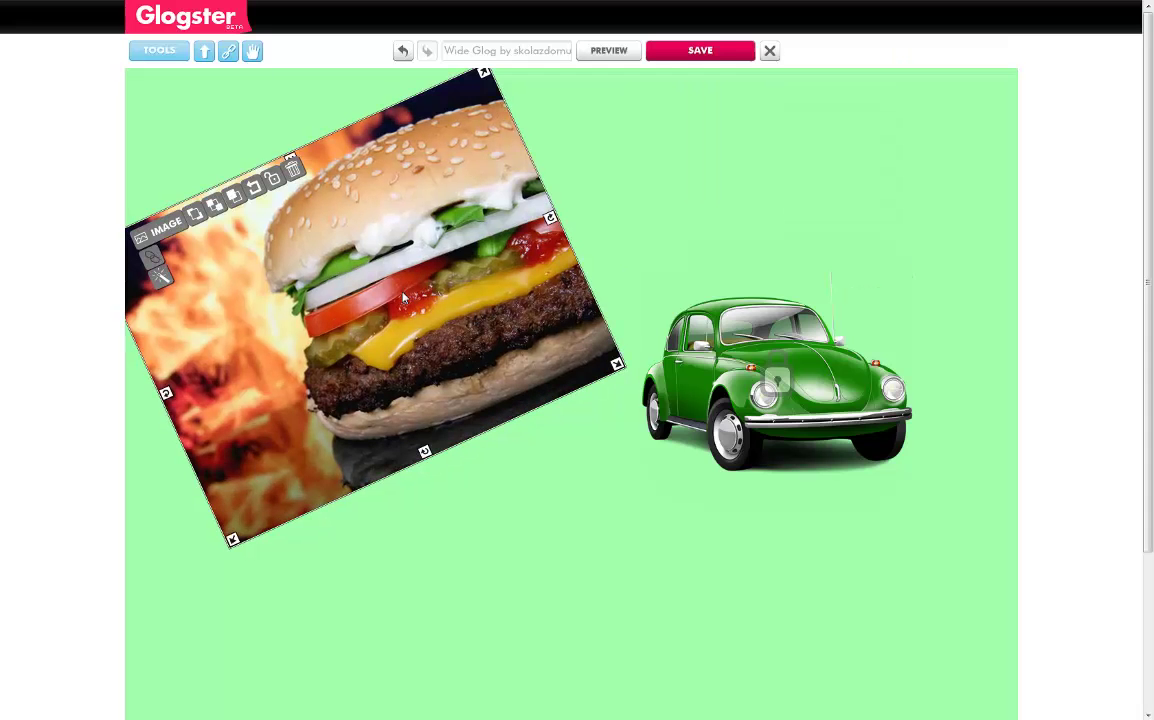
{"action": "left_click", "coordinate": [296, 173]}
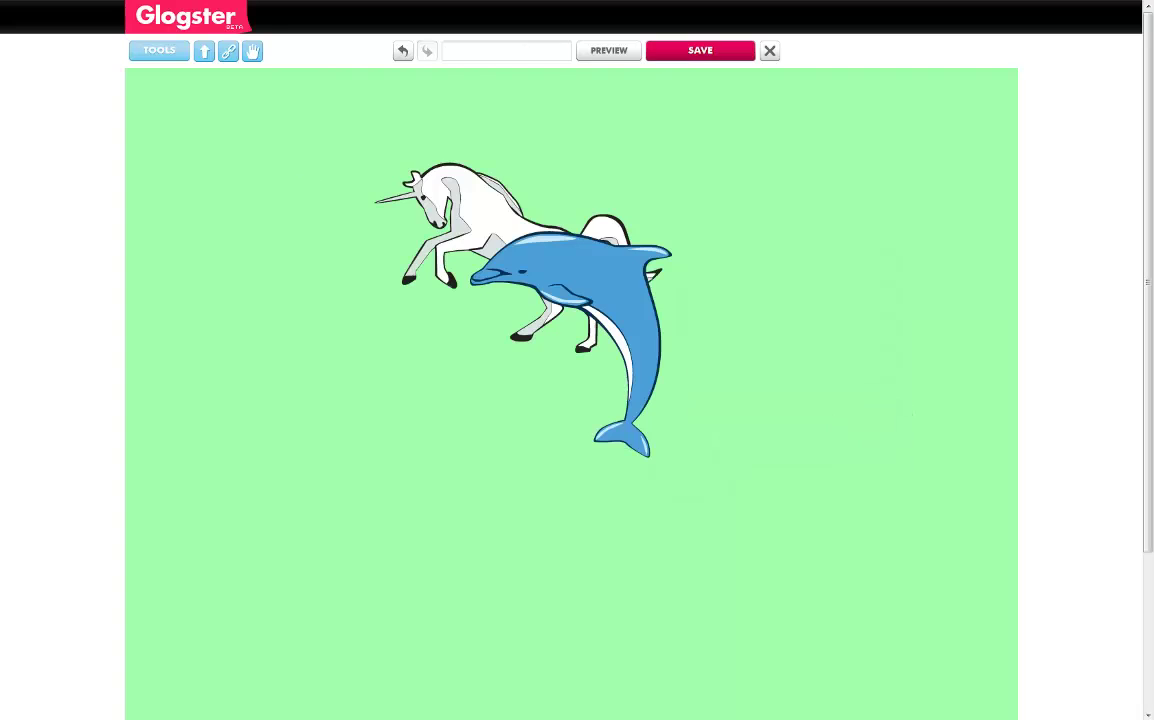
- Send the dolphin graphic behind the unicorn
{"action": "left_click", "coordinate": [611, 309]}
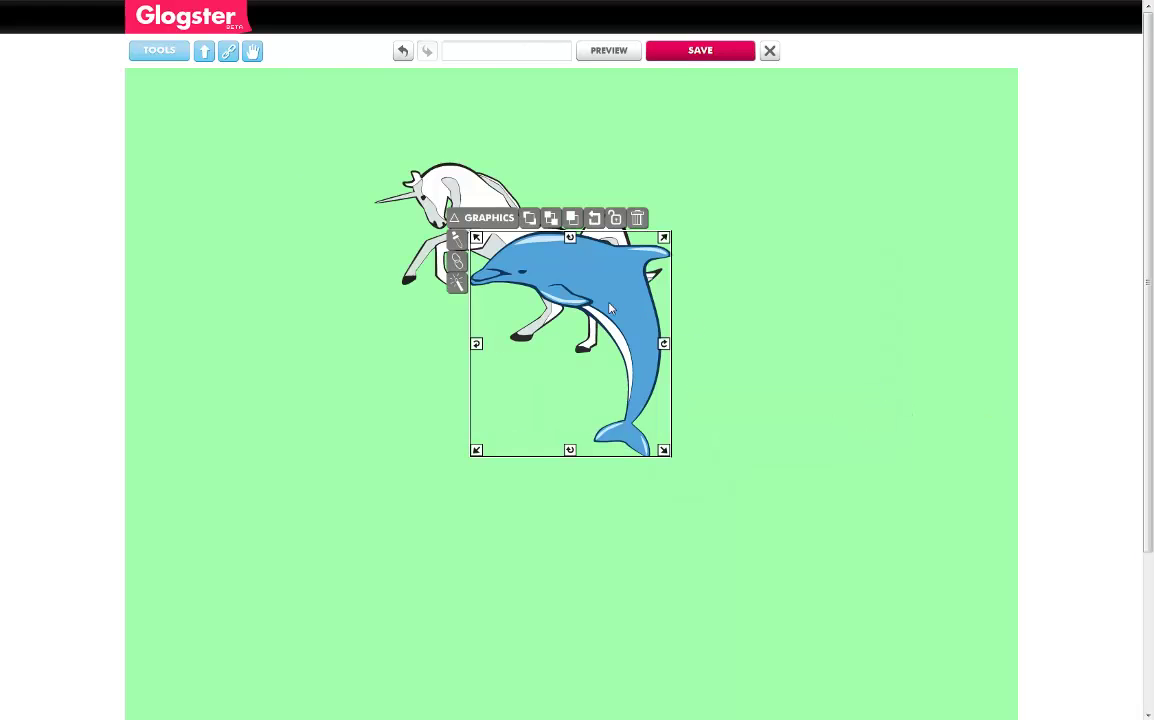
{"action": "left_click", "coordinate": [551, 218]}
{"action": "left_click", "coordinate": [829, 317]}
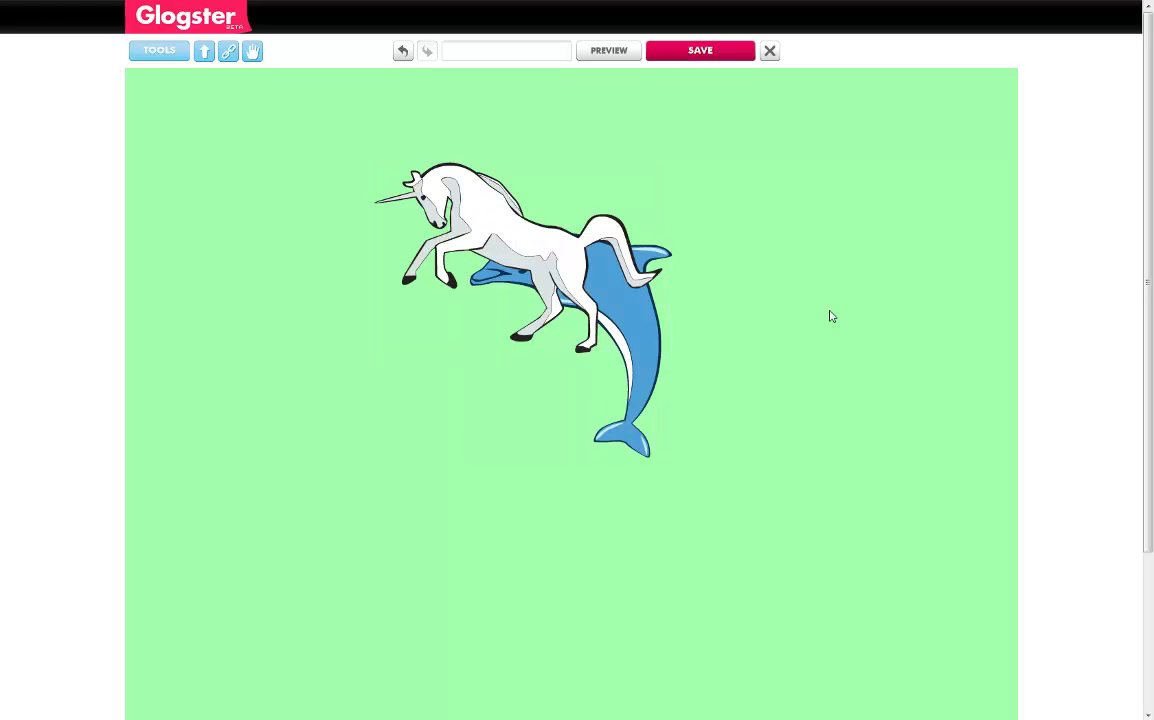
- Send the unicorn graphic behind the dolphin
{"action": "left_click", "coordinate": [484, 232]}
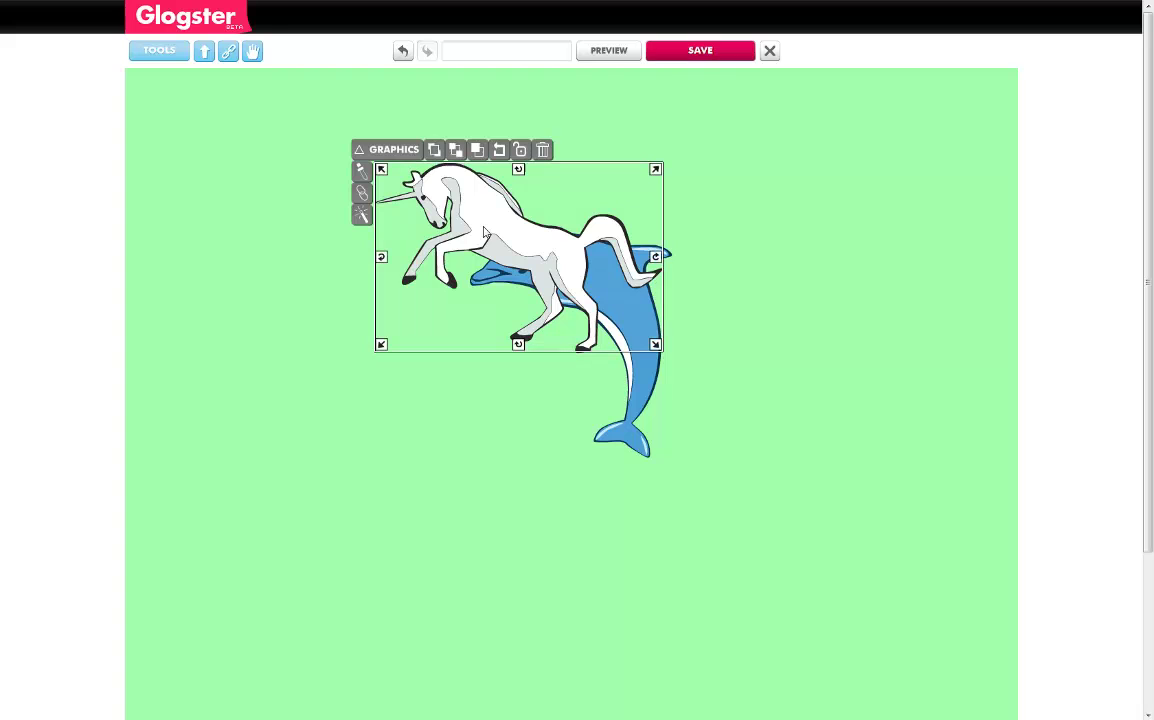
{"action": "left_click", "coordinate": [455, 150]}
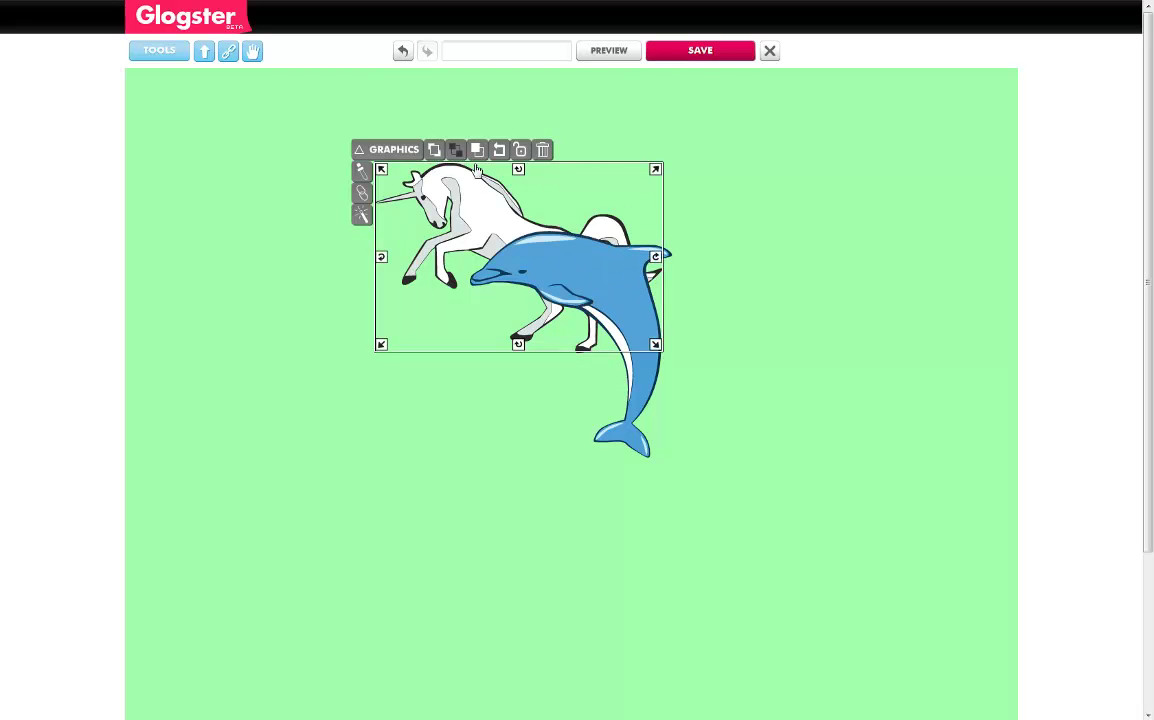
{"action": "left_click", "coordinate": [828, 360]}
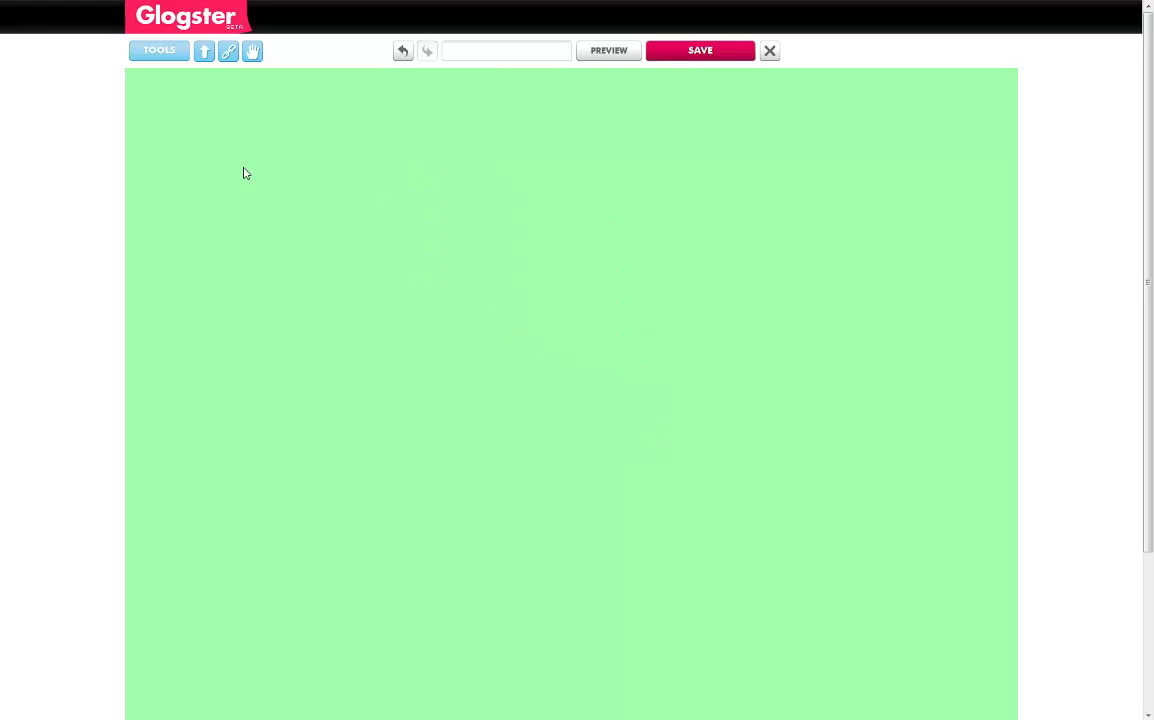
- Add the plain Abc text element from the Start text collection to the middle of the empty glog
{"action": "left_click", "coordinate": [168, 55]}
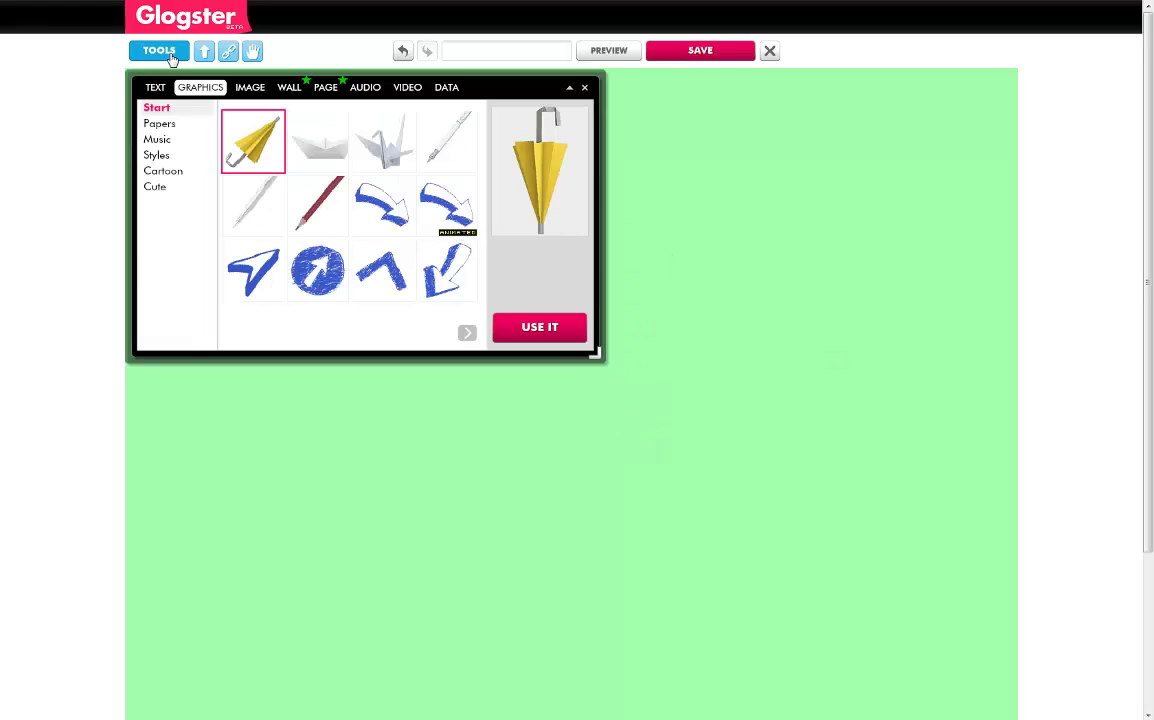
{"action": "left_click", "coordinate": [153, 88]}
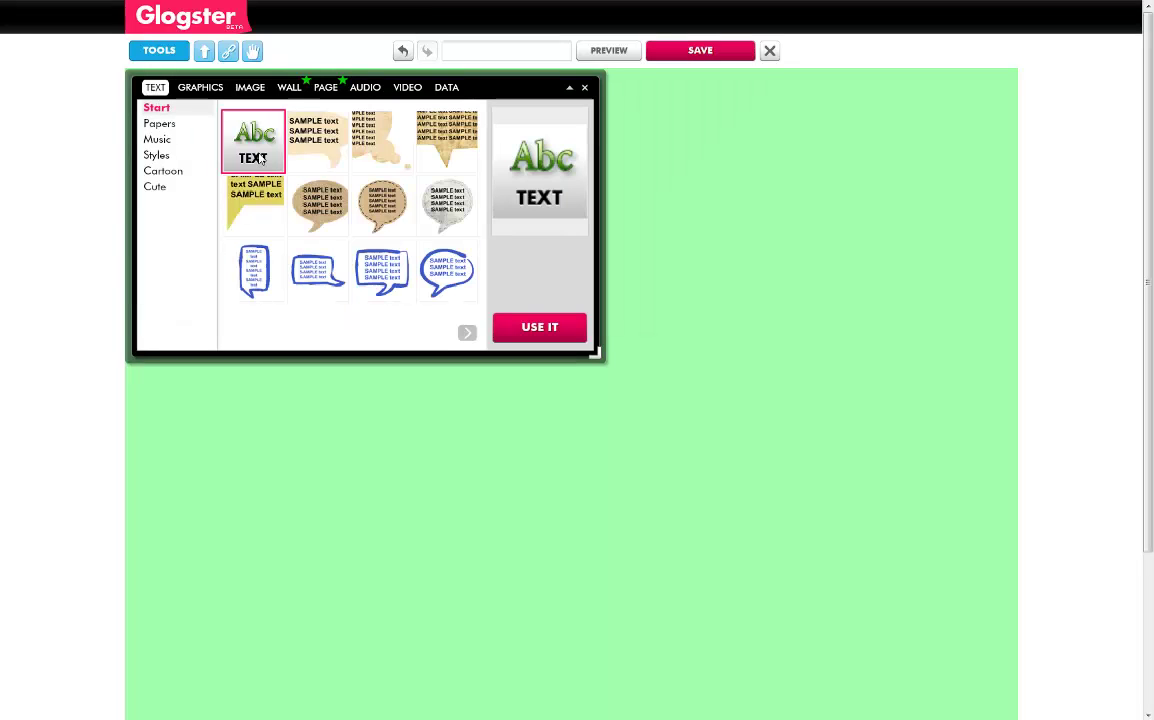
{"action": "left_click_drag", "start_coordinate": [254, 153], "coordinate": [504, 400]}
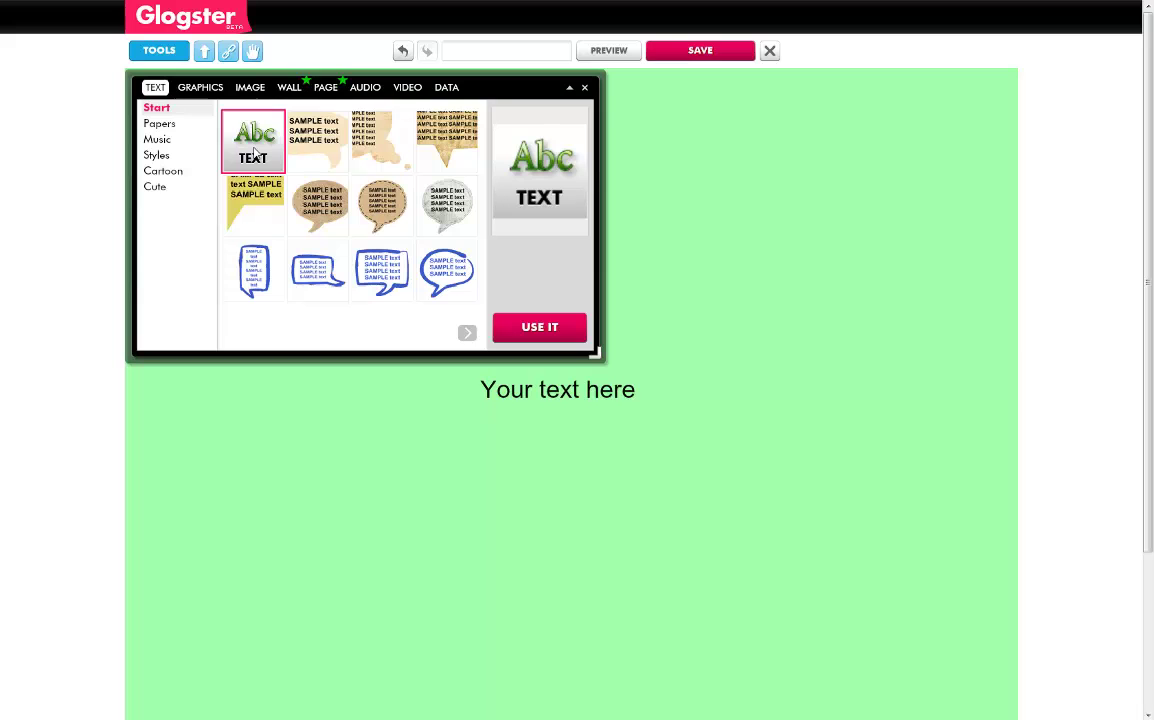
- Replace the placeholder wording of the plain text element with "Dnes je pekný deň."
{"action": "left_click", "coordinate": [585, 88]}
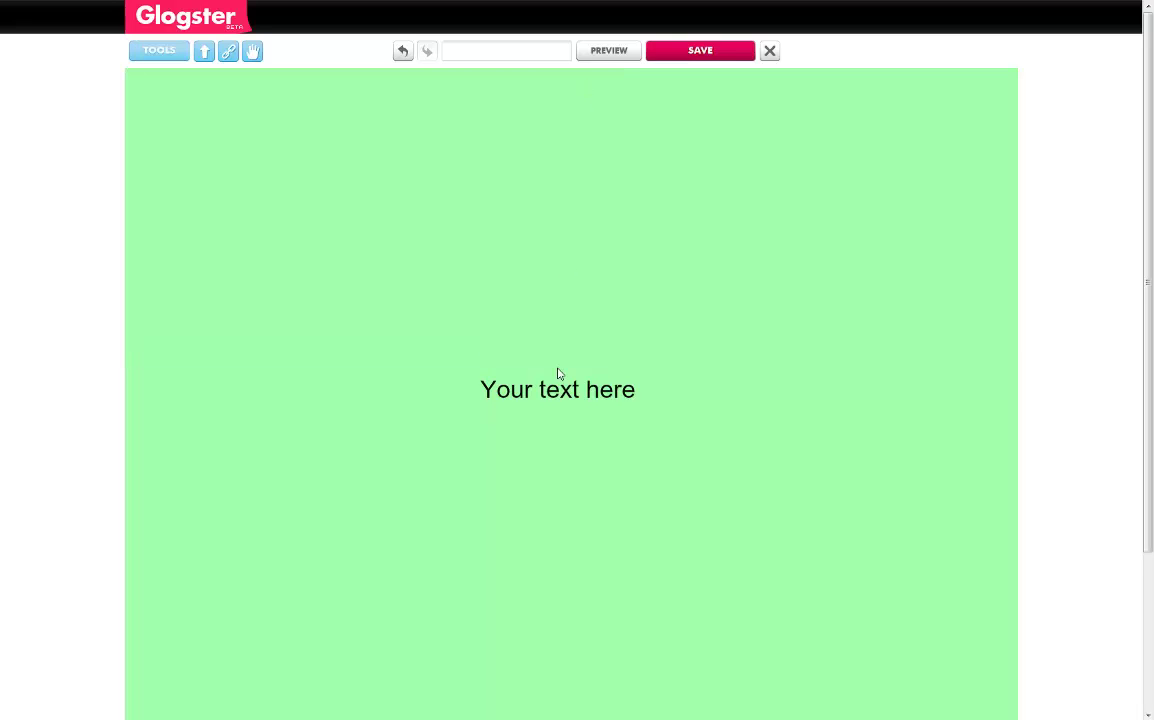
{"action": "left_click", "coordinate": [560, 398]}
{"action": "double_click", "coordinate": [537, 396]}
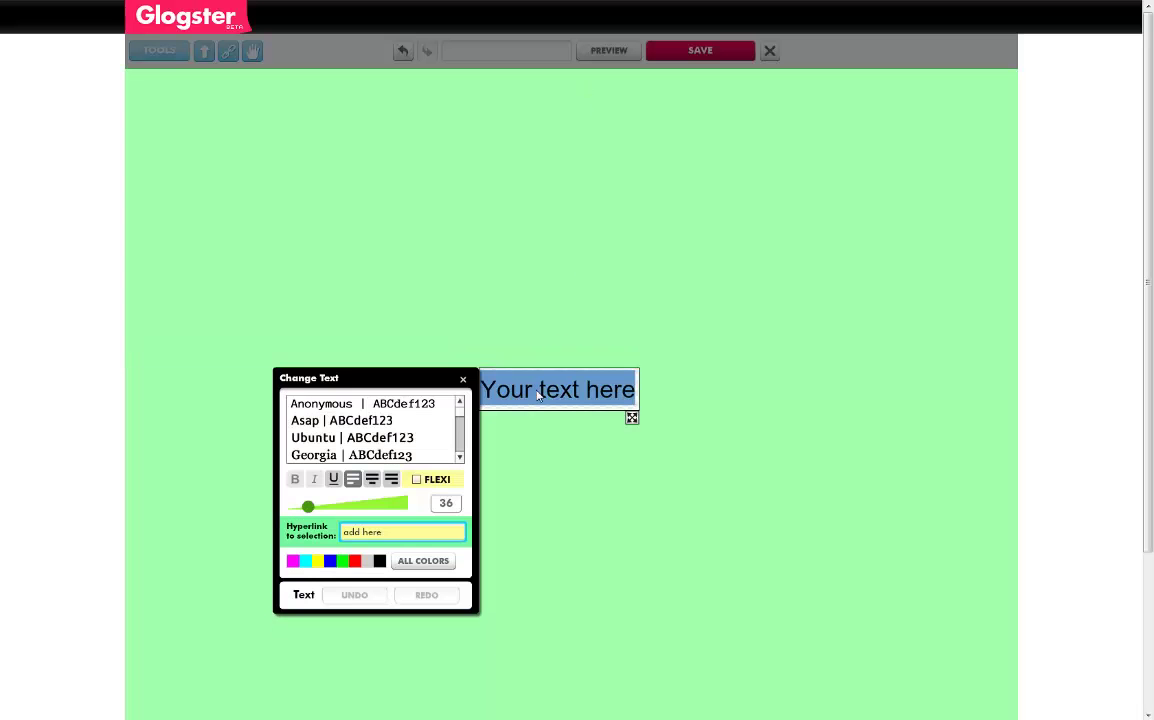
{"action": "type", "text": "Dnes je pekný deň."}
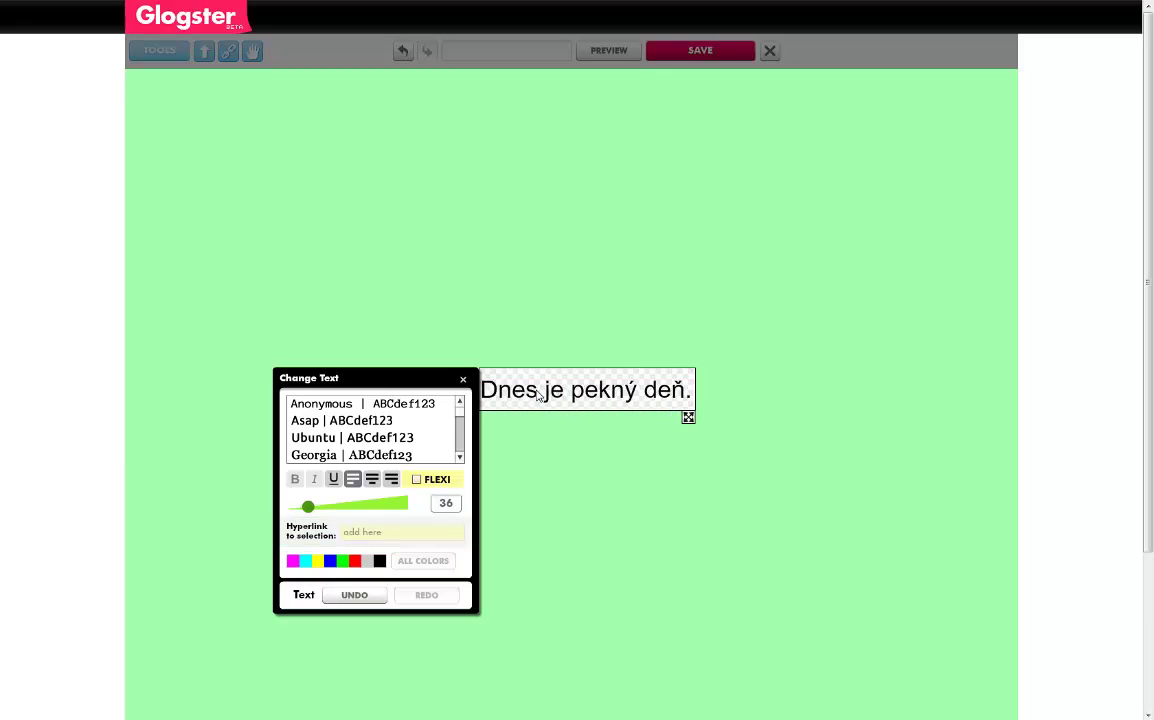
- Set the whole sentence to size 88 and colour it red
{"action": "key", "text": "ctrl+a"}
{"action": "left_click_drag", "start_coordinate": [334, 513], "coordinate": [340, 507]}
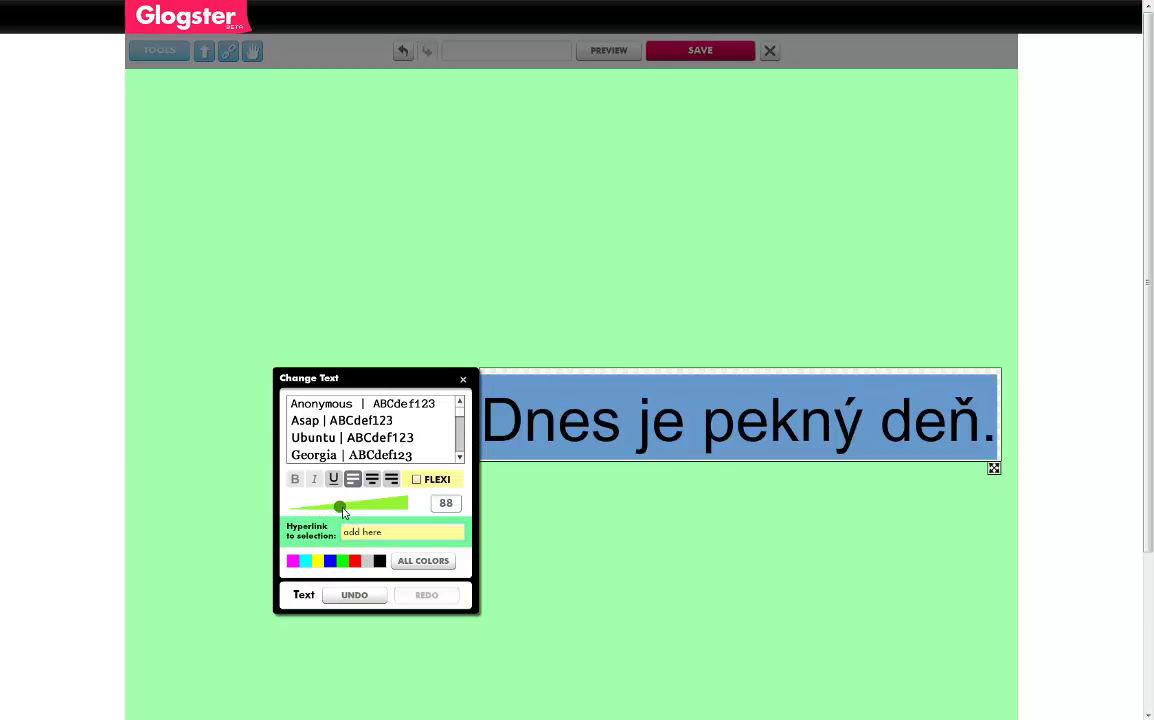
{"action": "left_click", "coordinate": [354, 560]}
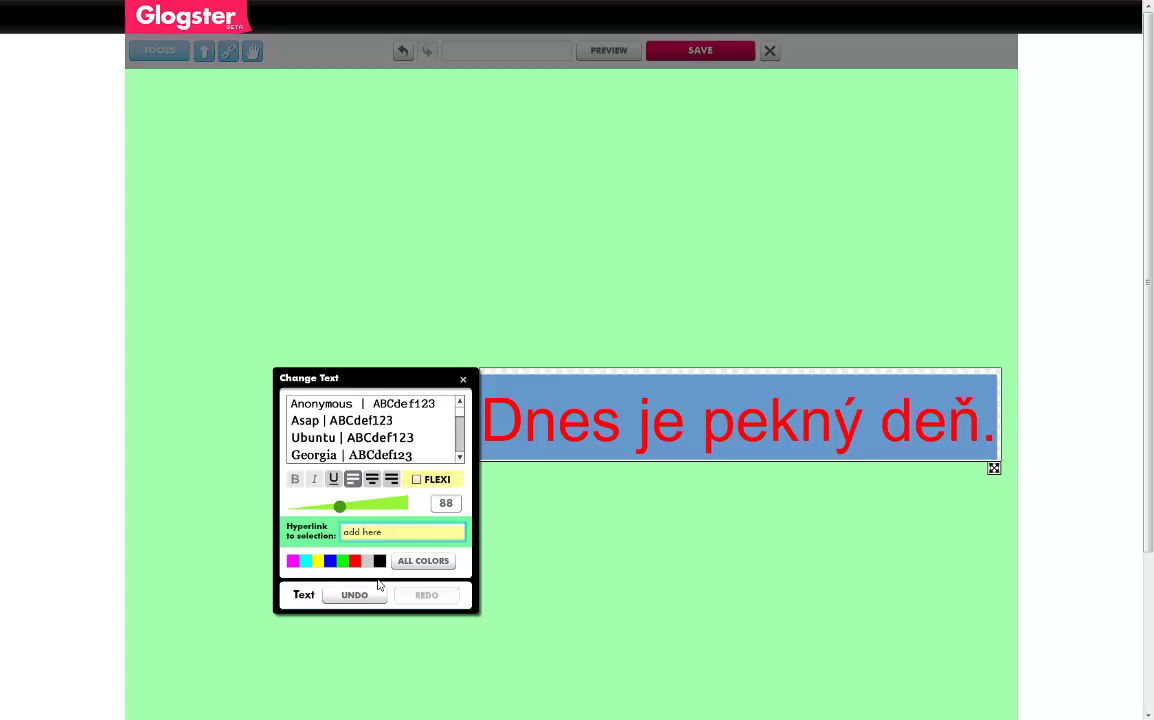
{"action": "left_click", "coordinate": [652, 519]}
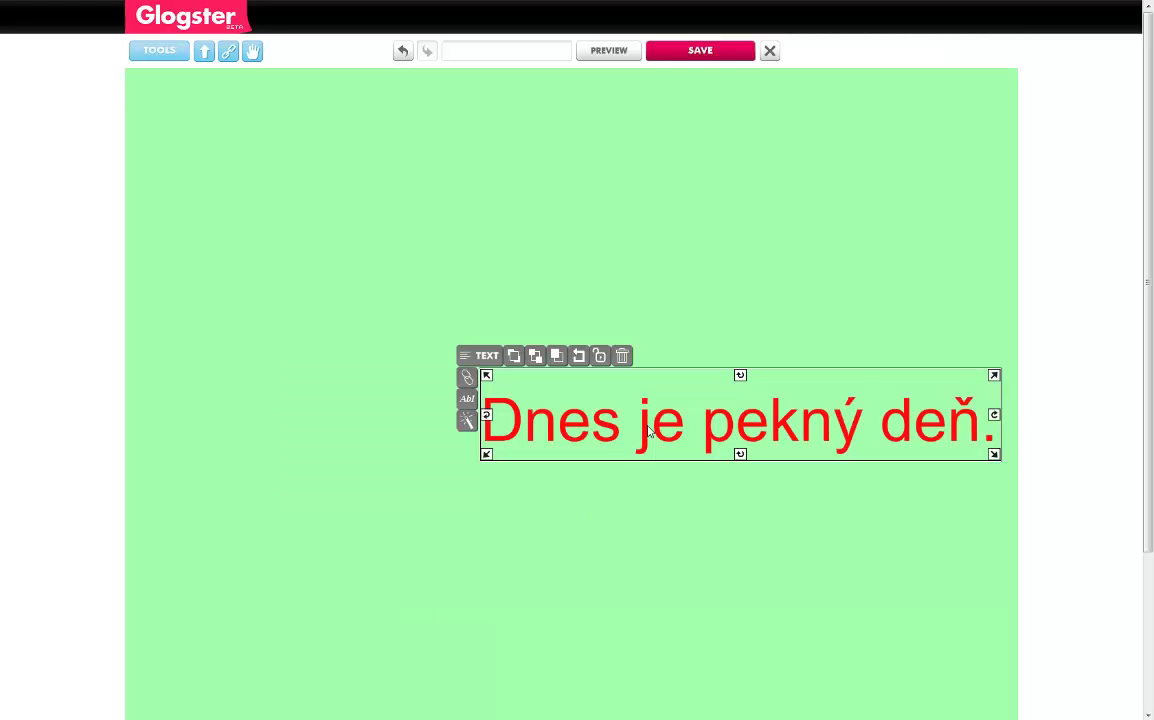
- Move the red text up and to the left on the glog and scale it down from its lower-right corner
{"action": "left_click_drag", "start_coordinate": [940, 418], "coordinate": [785, 252]}
{"action": "left_click_drag", "start_coordinate": [837, 286], "coordinate": [440, 141]}
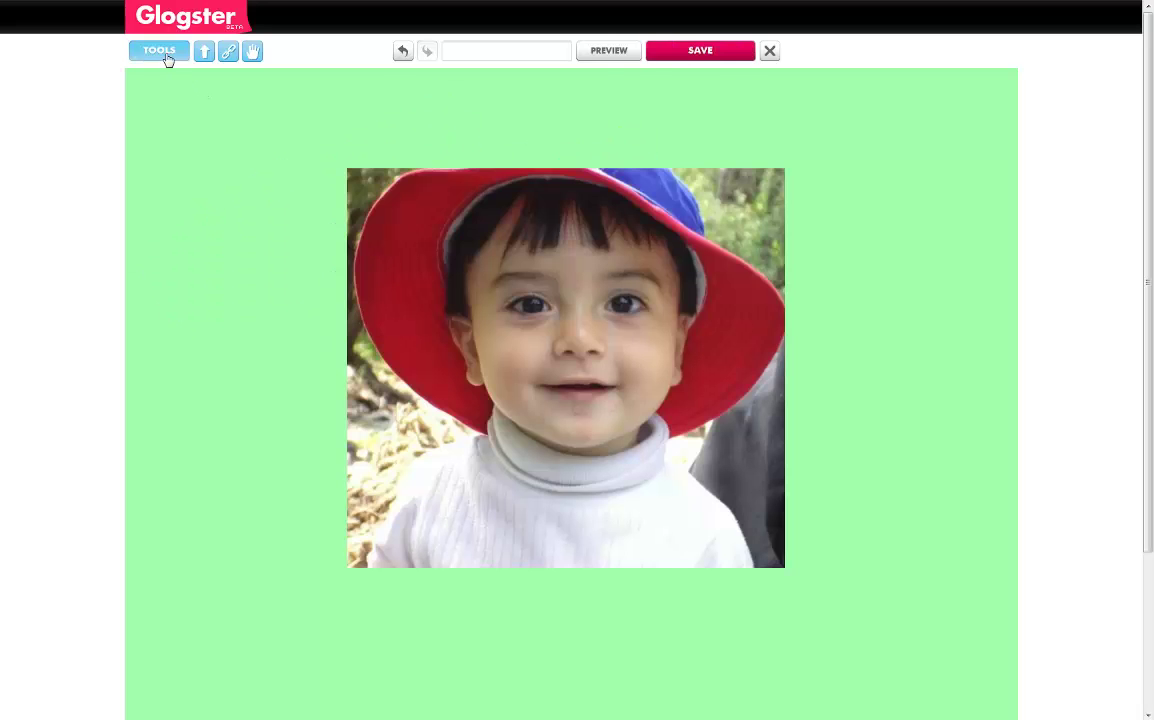
- Add the brown oval speech bubble from the Start text collection over the photo of the child
{"action": "left_click", "coordinate": [165, 55]}
{"action": "left_click", "coordinate": [155, 90]}
{"action": "left_click", "coordinate": [318, 205]}
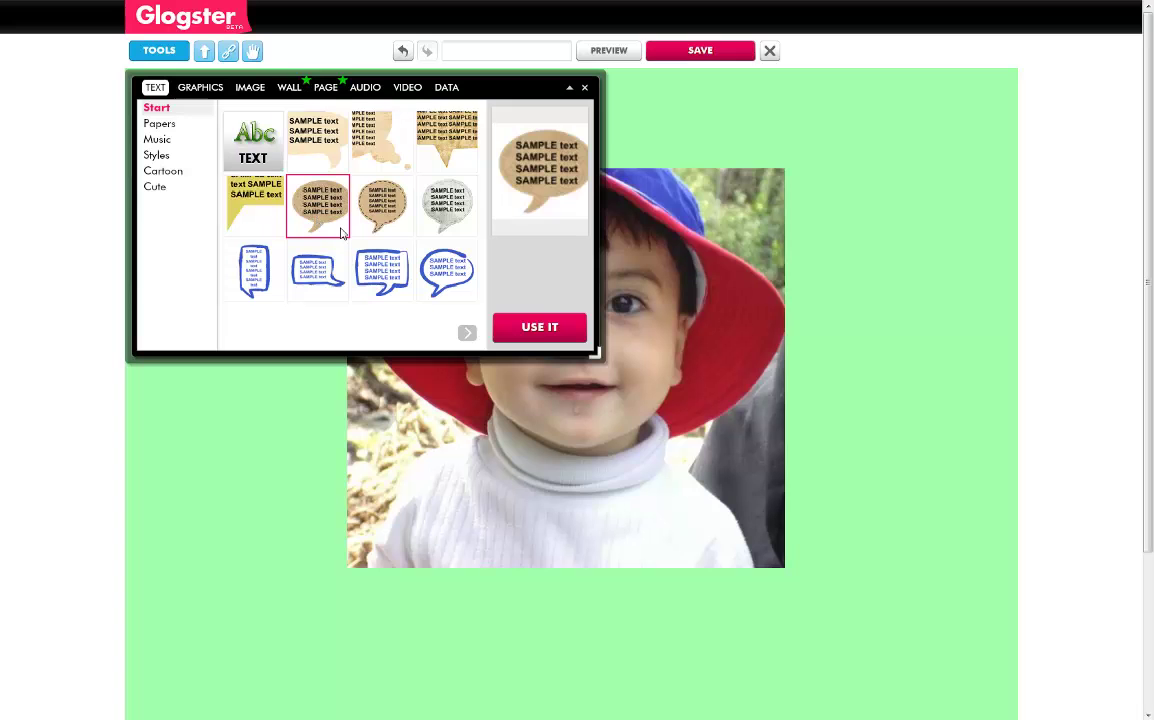
{"action": "left_click", "coordinate": [540, 328]}
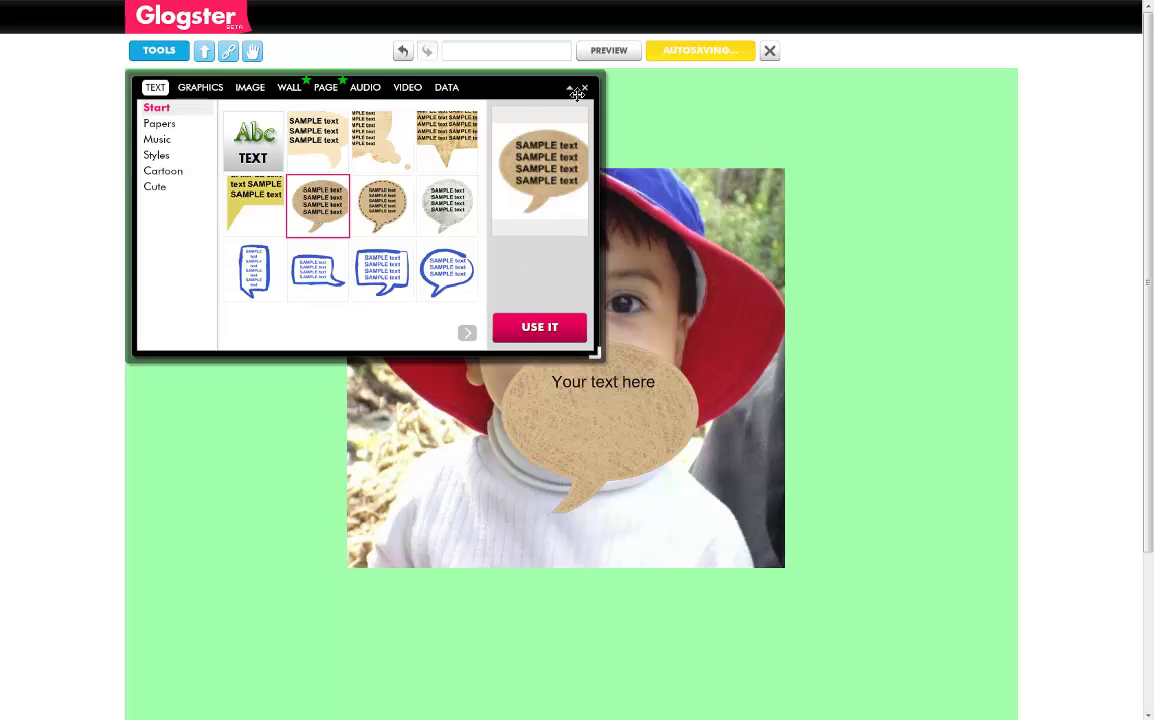
{"action": "left_click", "coordinate": [570, 87]}
- Enlarge the brown speech bubble and position it beside the child's head, over the photo's upper-right corner
{"action": "left_click_drag", "start_coordinate": [592, 407], "coordinate": [701, 250]}
{"action": "left_click_drag", "start_coordinate": [822, 363], "coordinate": [886, 412]}
{"action": "left_click_drag", "start_coordinate": [770, 355], "coordinate": [762, 294]}
- Change the speech bubble's wording to "Ahoj!" with the Flexi option on
{"action": "double_click", "coordinate": [718, 186]}
{"action": "left_click_drag", "start_coordinate": [680, 182], "coordinate": [815, 182]}
{"action": "type", "text": "Ahoj!"}
{"action": "left_click", "coordinate": [546, 234]}
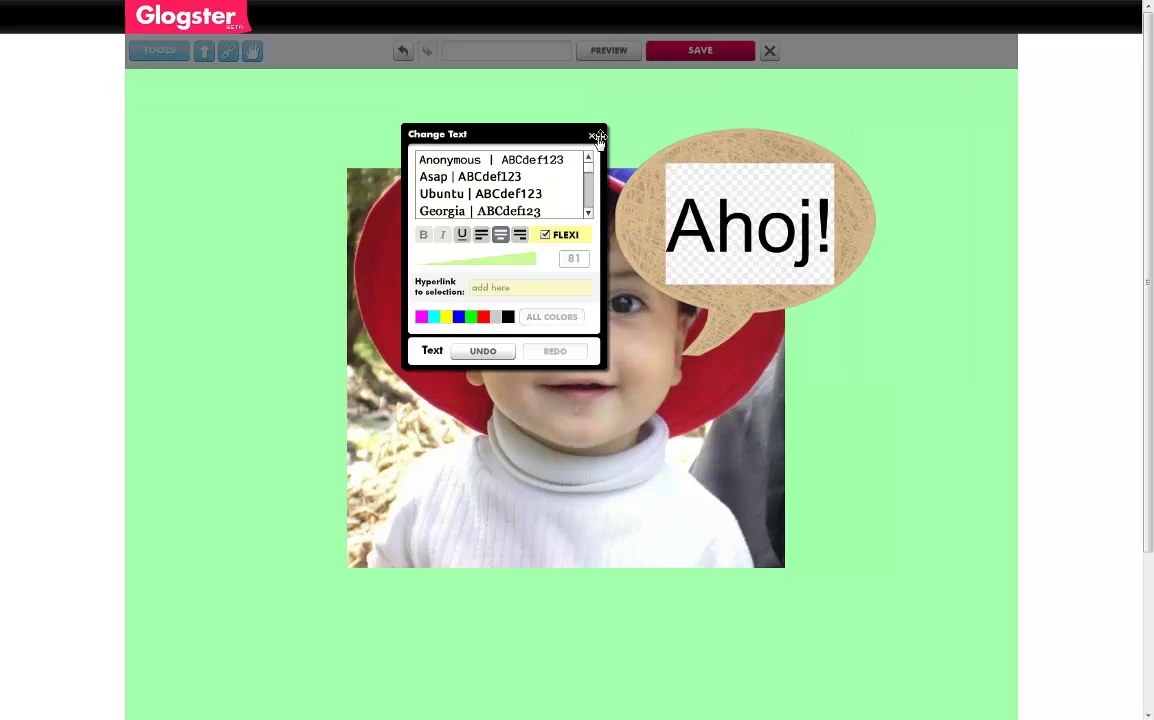
{"action": "left_click", "coordinate": [618, 144]}
{"action": "left_click", "coordinate": [806, 466]}
- Browse the further pages of text bubbles in the Start text collection
{"action": "left_click", "coordinate": [159, 50]}
{"action": "left_click", "coordinate": [157, 88]}
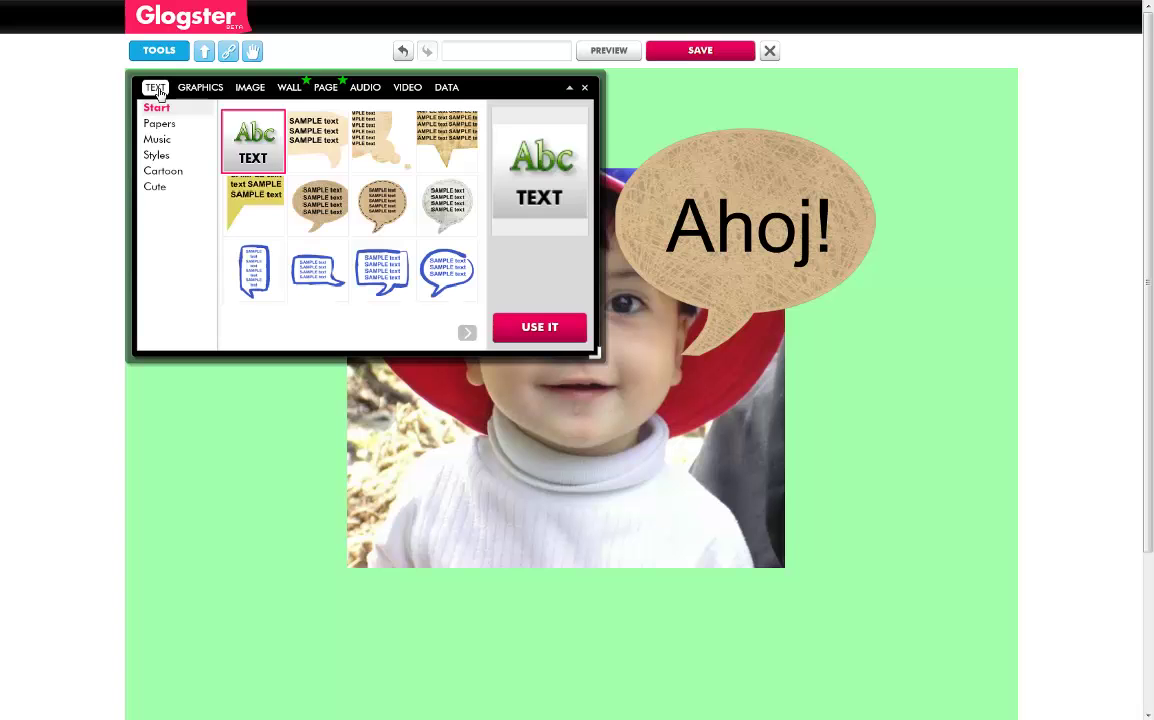
{"action": "left_click", "coordinate": [467, 333]}
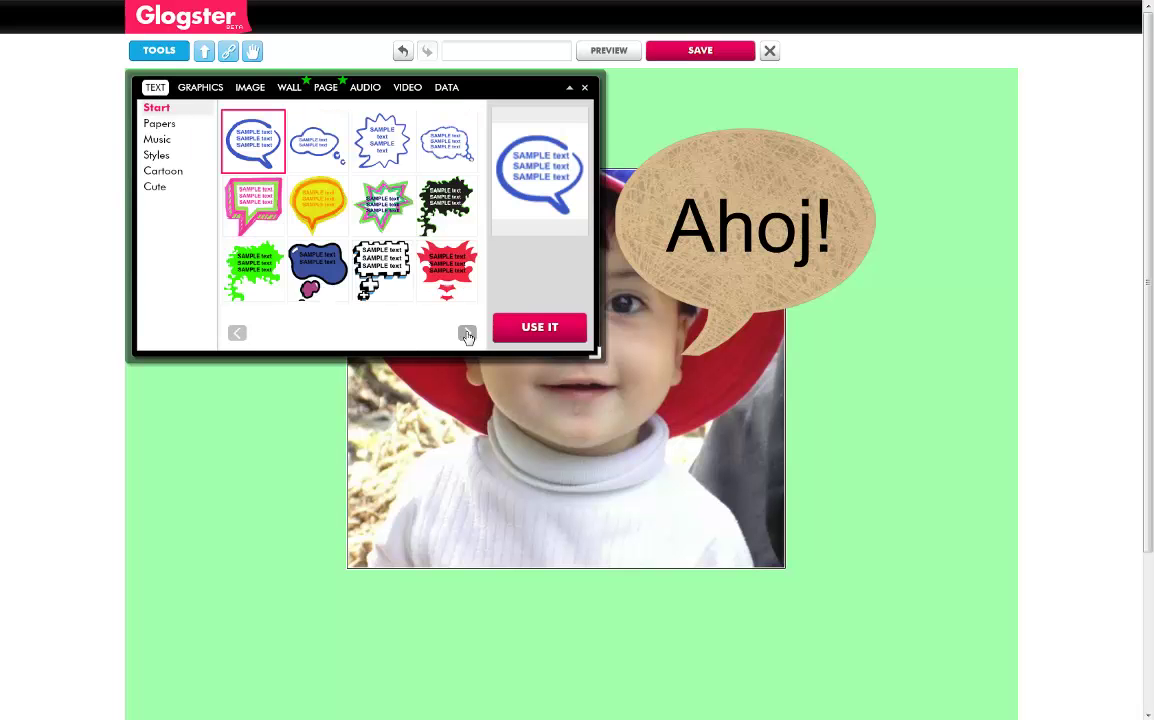
{"action": "left_click", "coordinate": [467, 334]}
{"action": "left_click", "coordinate": [467, 334]}
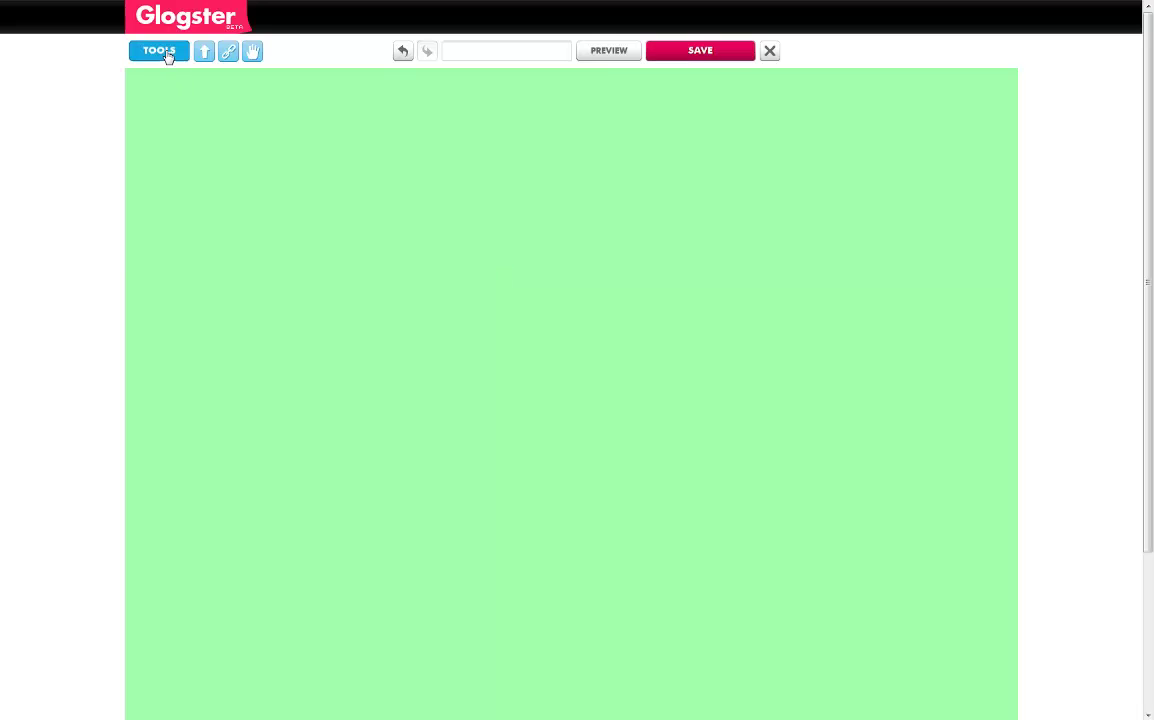
- Add the football video from the YouTube source and place it in the upper-left area of the empty glog
{"action": "left_click", "coordinate": [168, 55]}
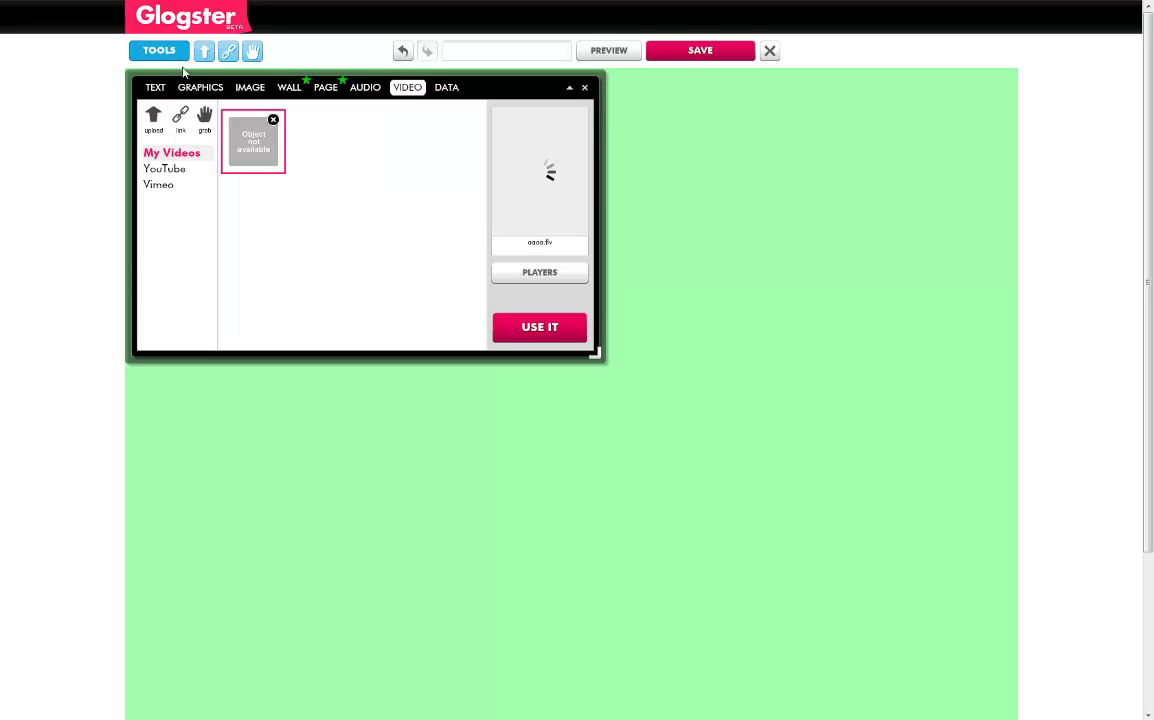
{"action": "left_click", "coordinate": [405, 90]}
{"action": "left_click", "coordinate": [162, 168]}
{"action": "double_click", "coordinate": [430, 230]}
{"action": "left_click", "coordinate": [253, 220]}
{"action": "left_click", "coordinate": [538, 328]}
{"action": "left_click_drag", "start_coordinate": [627, 373], "coordinate": [423, 179]}
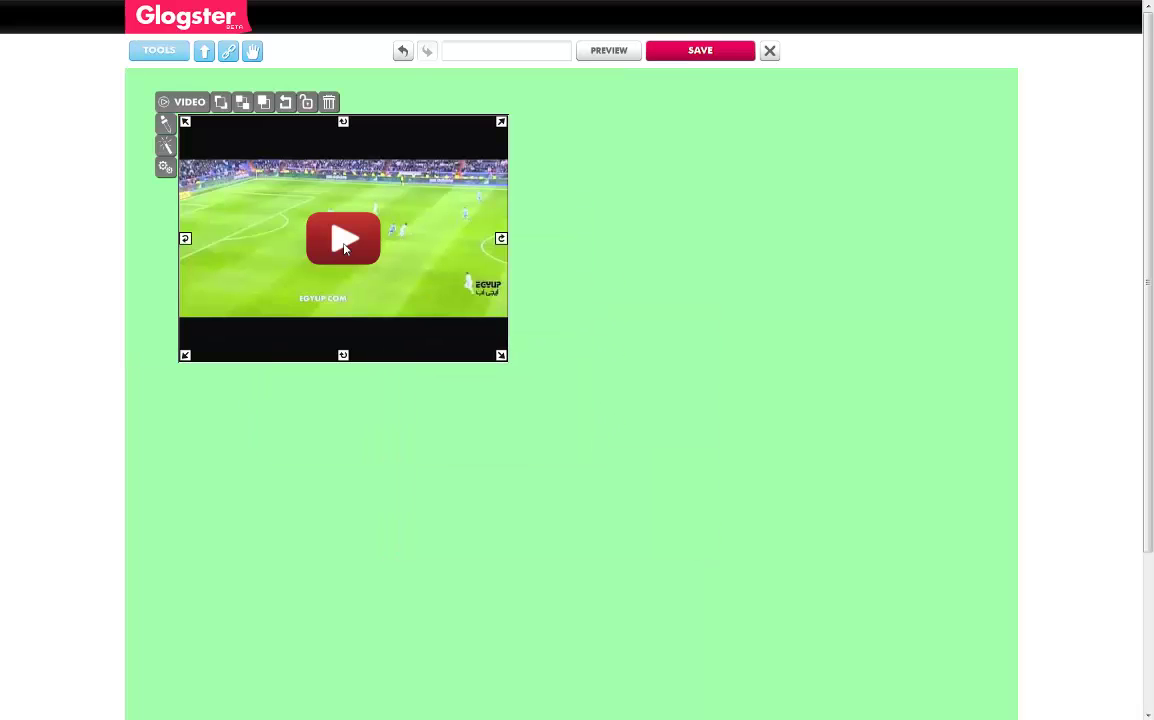
- View the webcam video Grab tool and leave it without recording anything
{"action": "left_click", "coordinate": [172, 54]}
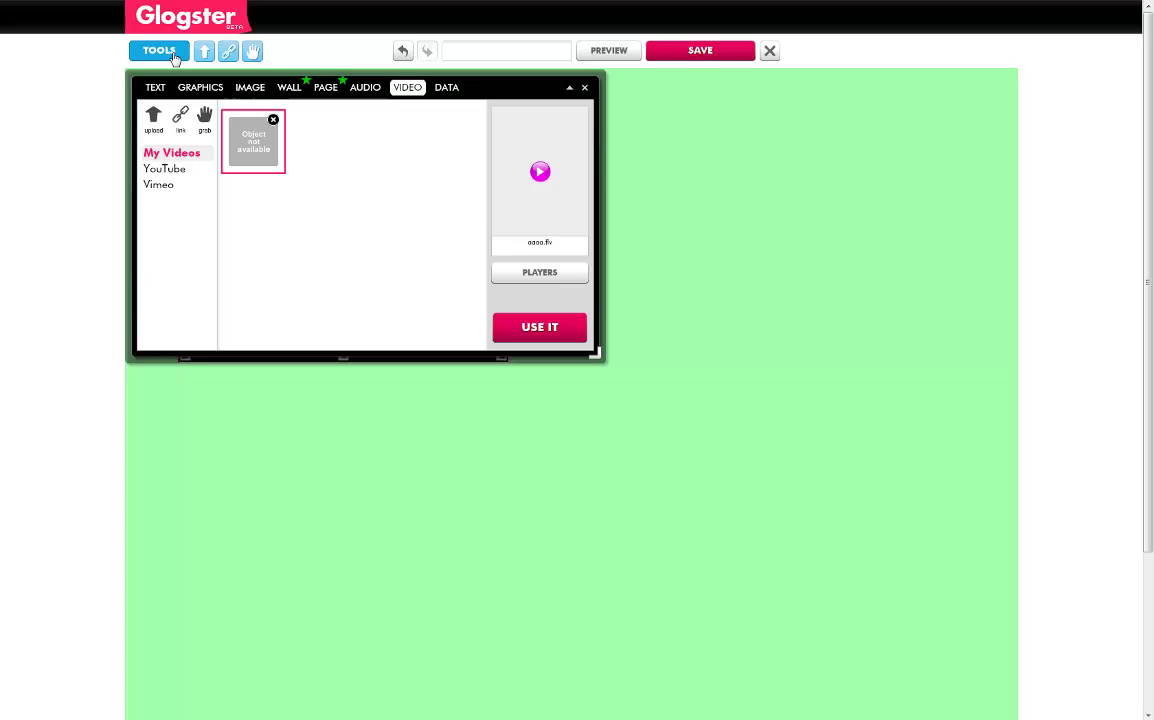
{"action": "left_click", "coordinate": [205, 117]}
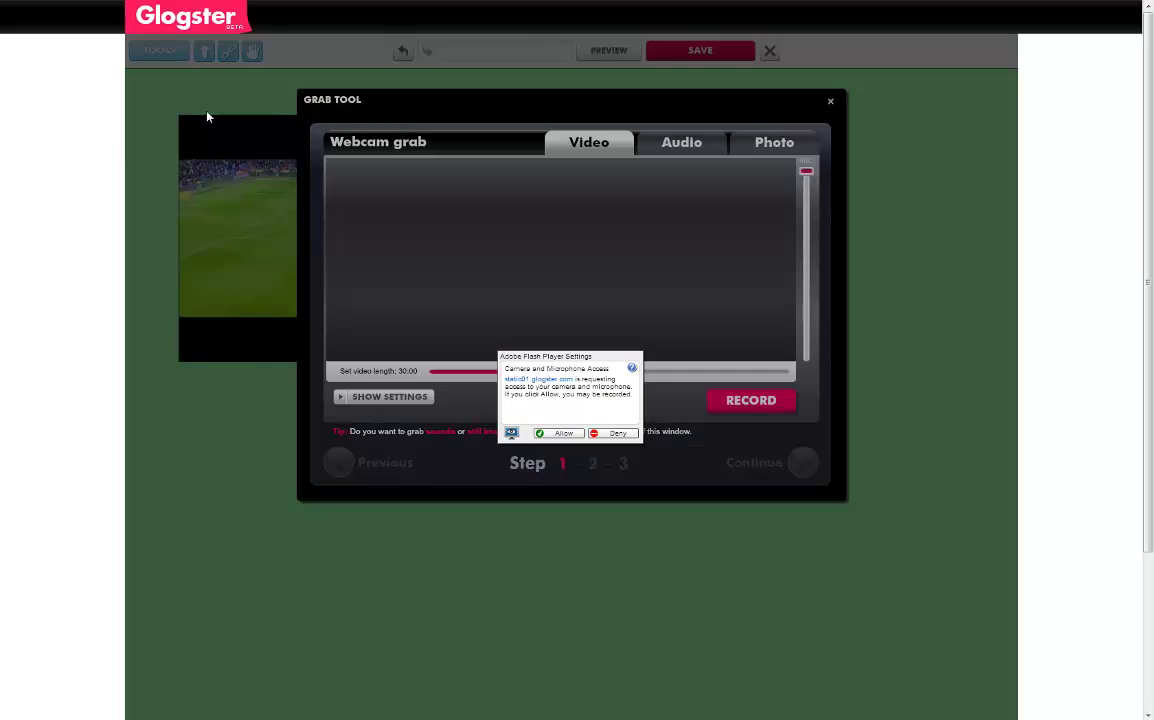
{"action": "left_click", "coordinate": [207, 117]}
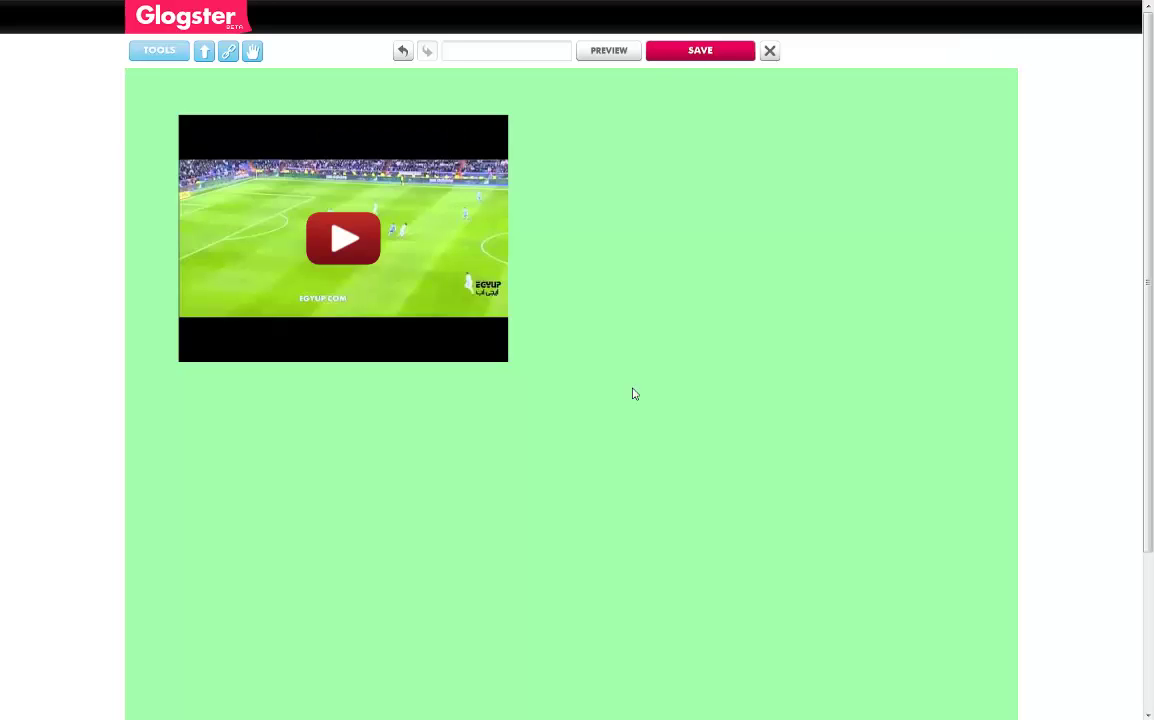
- Place the football video, reduced and tilted clockwise, in the glog's upper-right corner and lock it
{"action": "left_click_drag", "start_coordinate": [418, 218], "coordinate": [688, 368]}
{"action": "left_click_drag", "start_coordinate": [613, 269], "coordinate": [966, 189]}
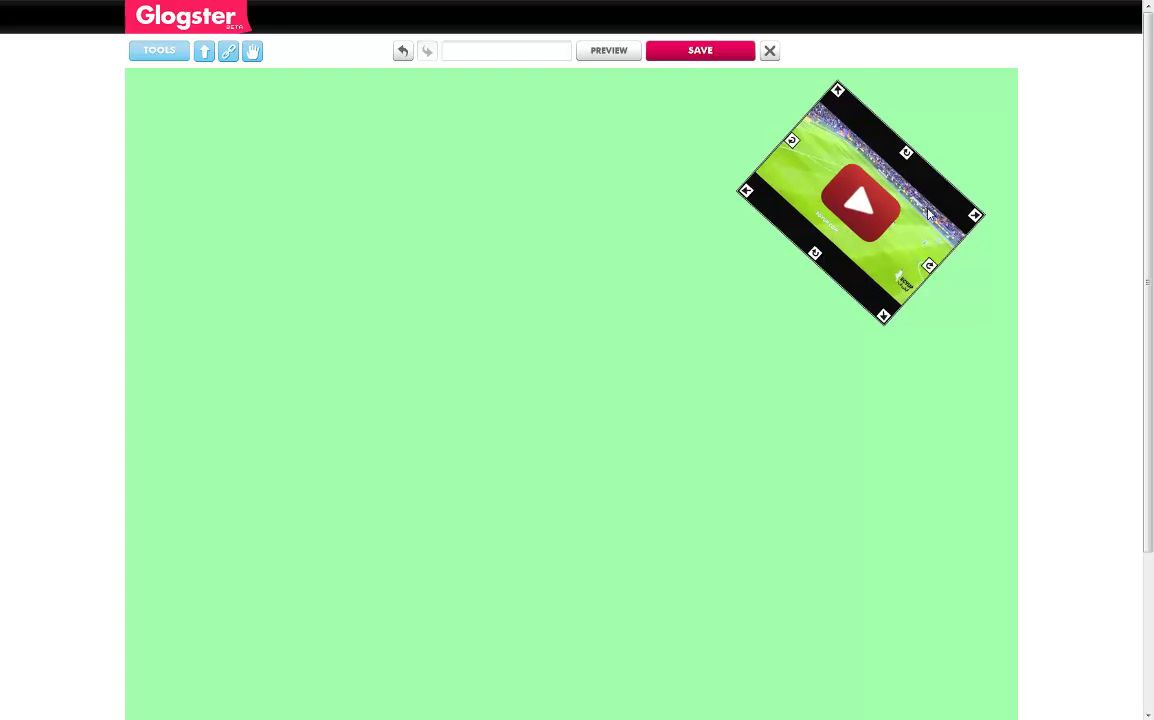
{"action": "left_click", "coordinate": [992, 374]}
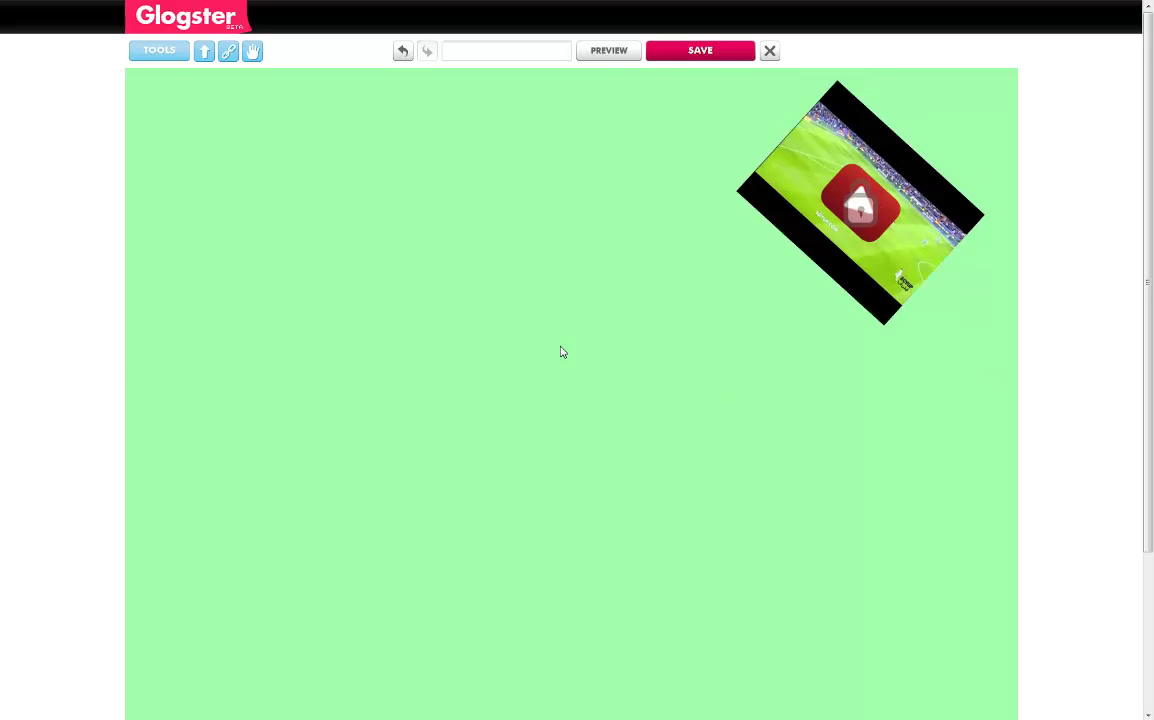
- Apply the plain golden-brown parchment paper from the Wall gallery as the glog's background
{"action": "left_click", "coordinate": [162, 52]}
{"action": "left_click", "coordinate": [289, 87]}
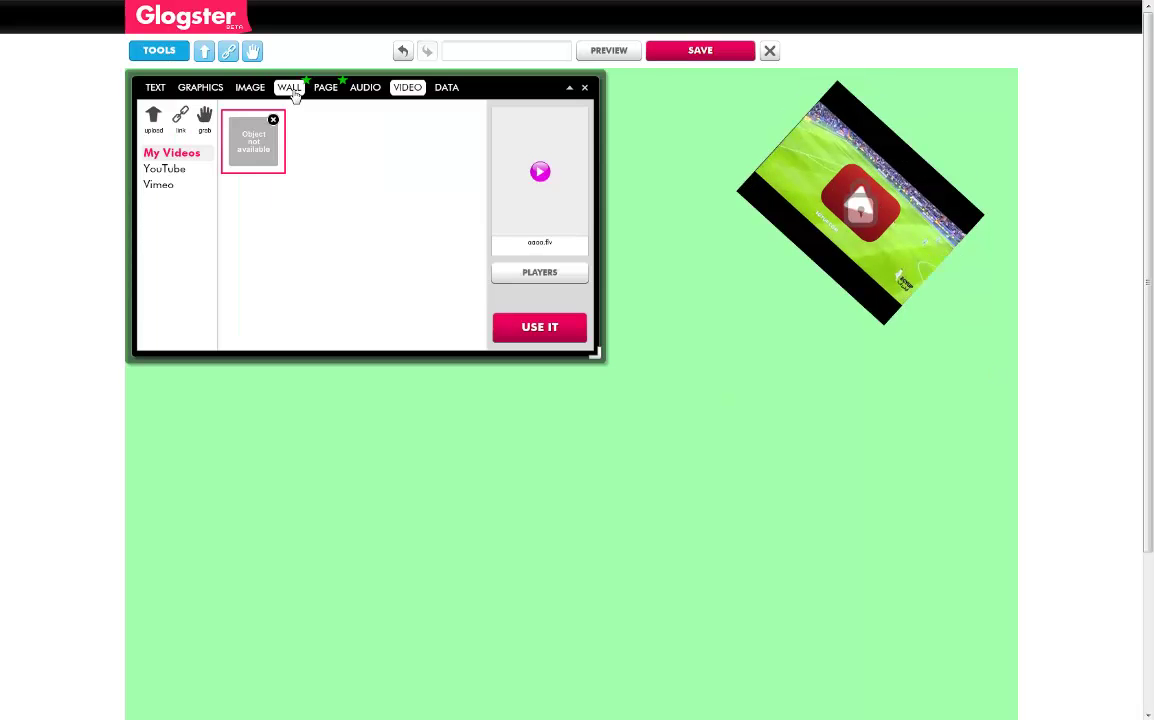
{"action": "left_click", "coordinate": [163, 169]}
{"action": "double_click", "coordinate": [335, 234]}
{"action": "left_click", "coordinate": [447, 226]}
{"action": "left_click", "coordinate": [528, 330]}
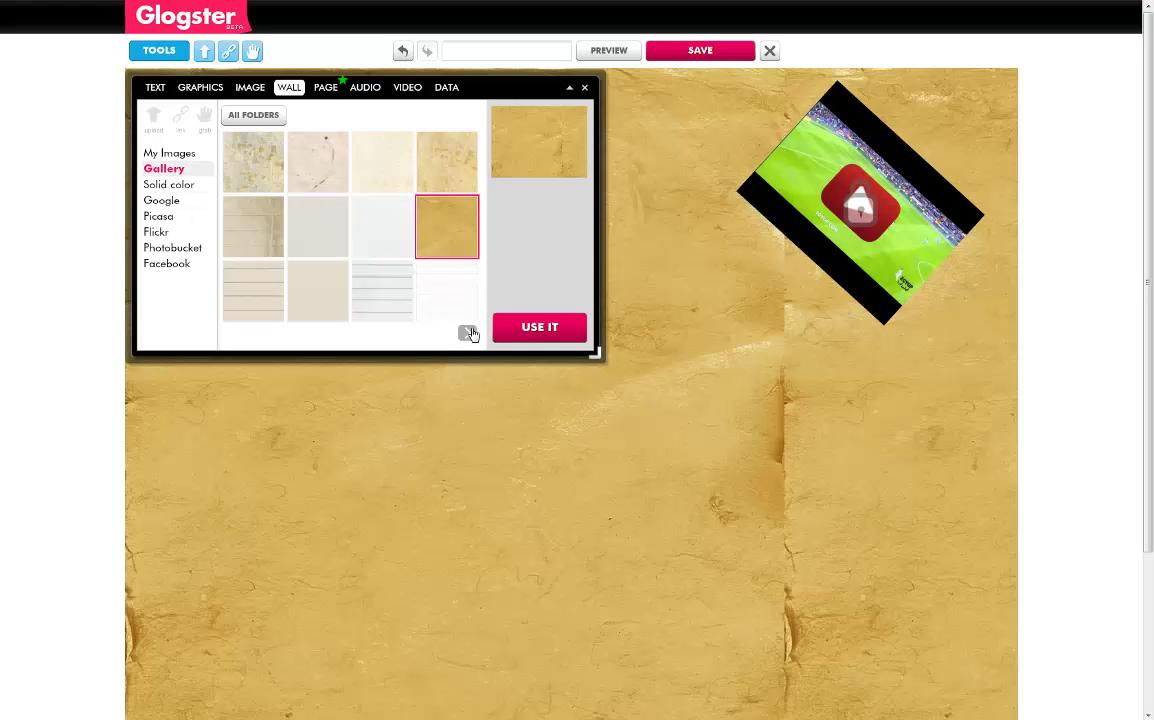
- Try the white lined paper and then the ornamented yellow parchment from the gallery as the glog's wall
{"action": "left_click", "coordinate": [452, 307]}
{"action": "left_click", "coordinate": [539, 328]}
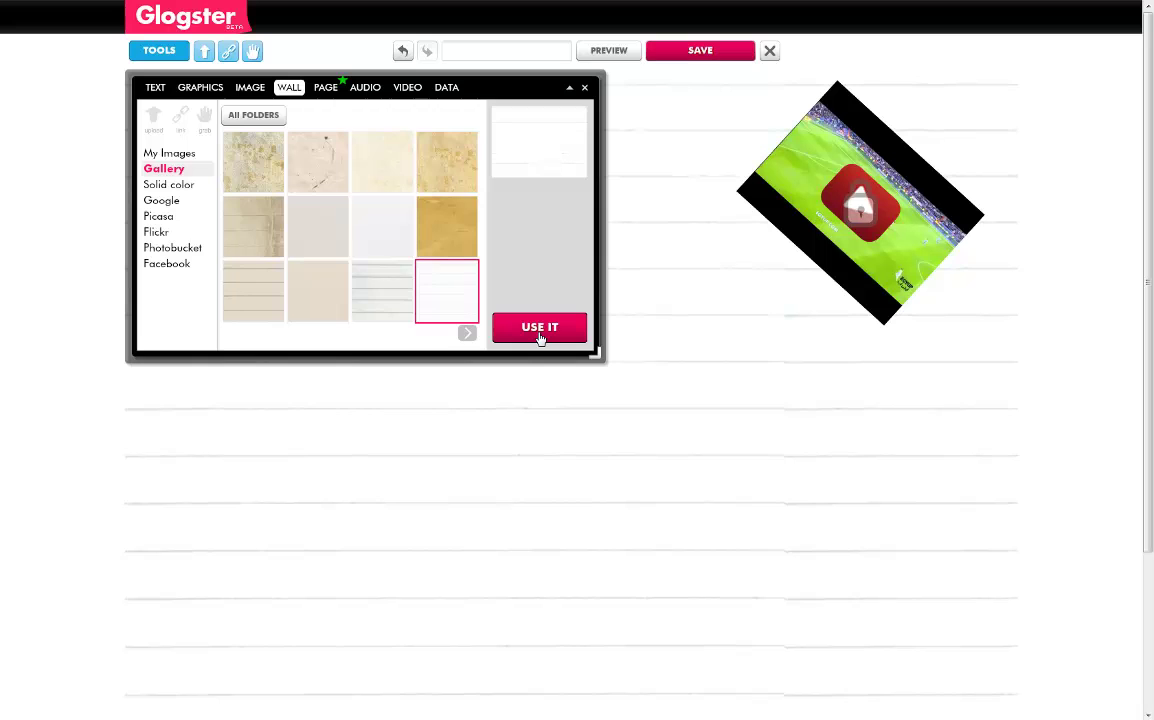
{"action": "left_click", "coordinate": [467, 333]}
{"action": "left_click", "coordinate": [447, 161]}
{"action": "left_click", "coordinate": [537, 331]}
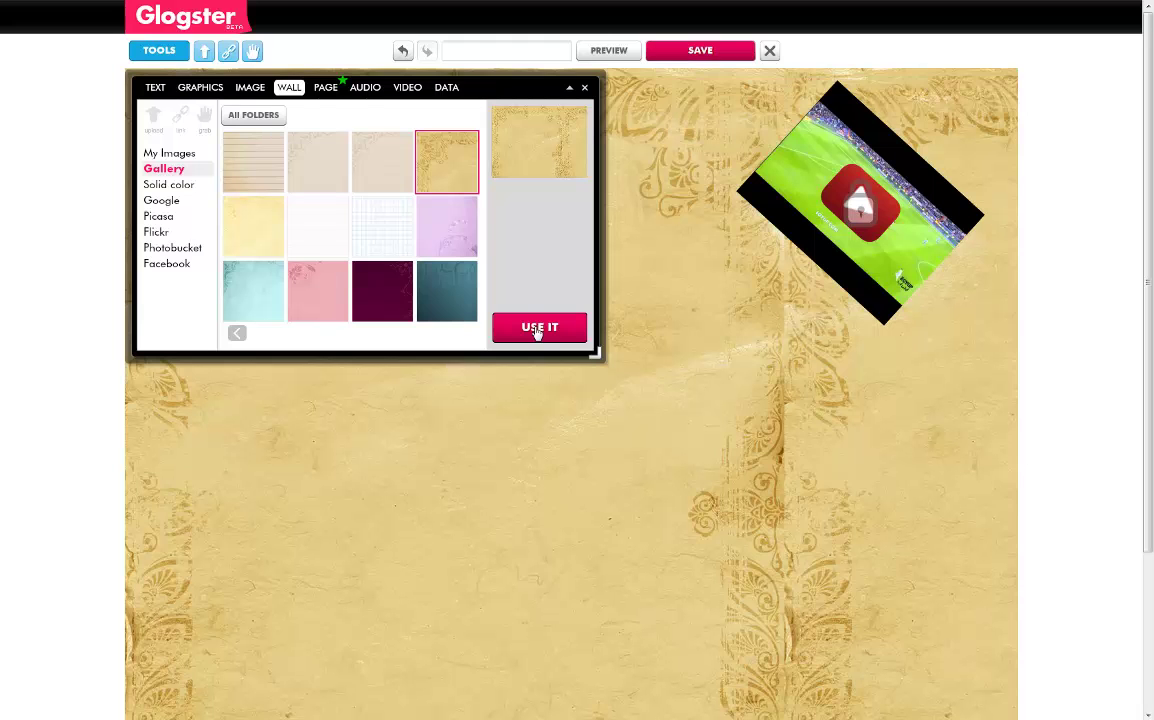
- Set the glog's wall to a solid blue colour
{"action": "left_click", "coordinate": [175, 184]}
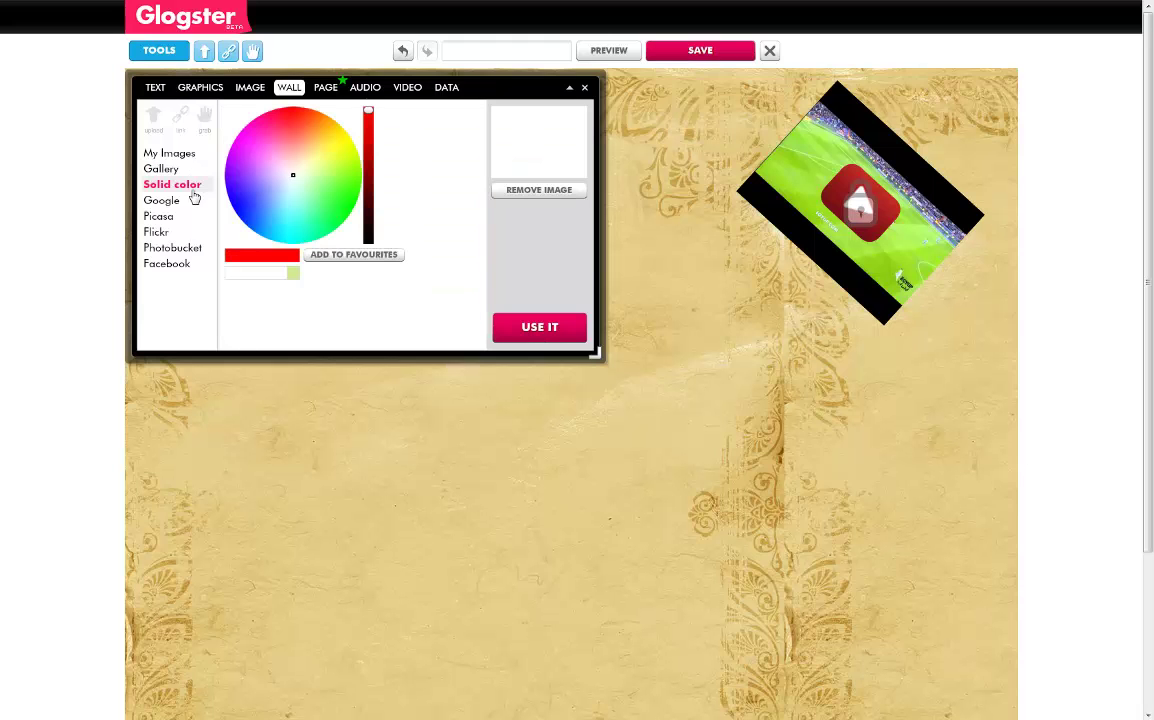
{"action": "left_click", "coordinate": [247, 198]}
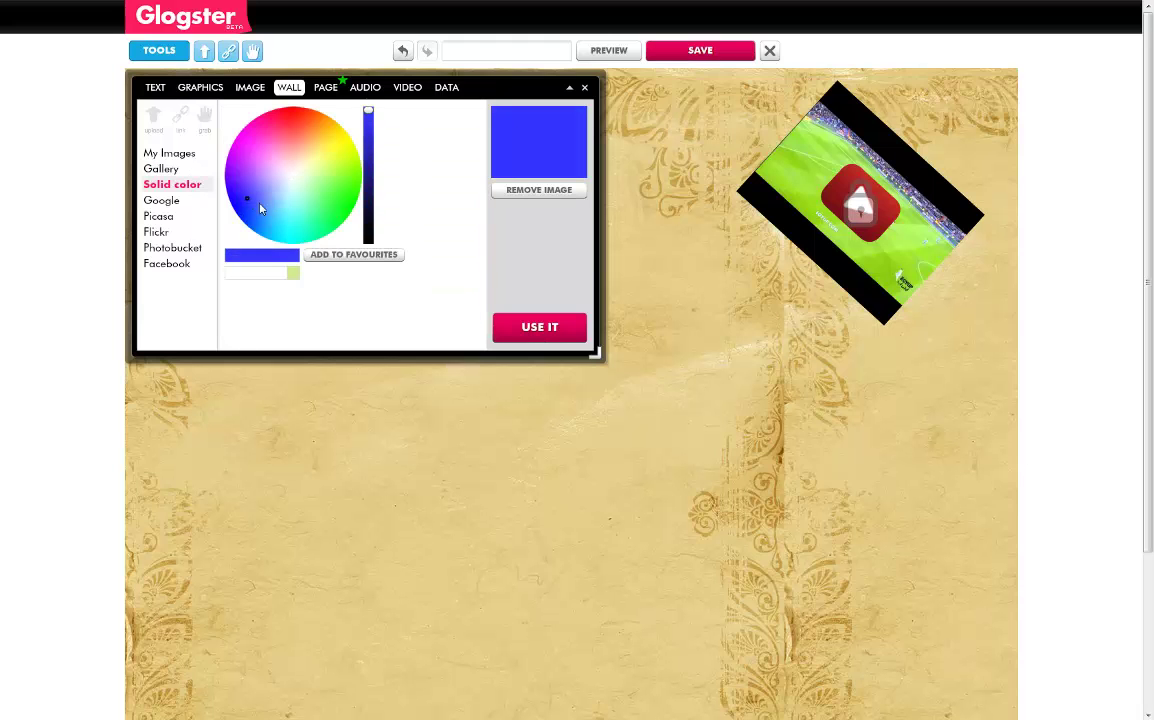
{"action": "left_click", "coordinate": [537, 331]}
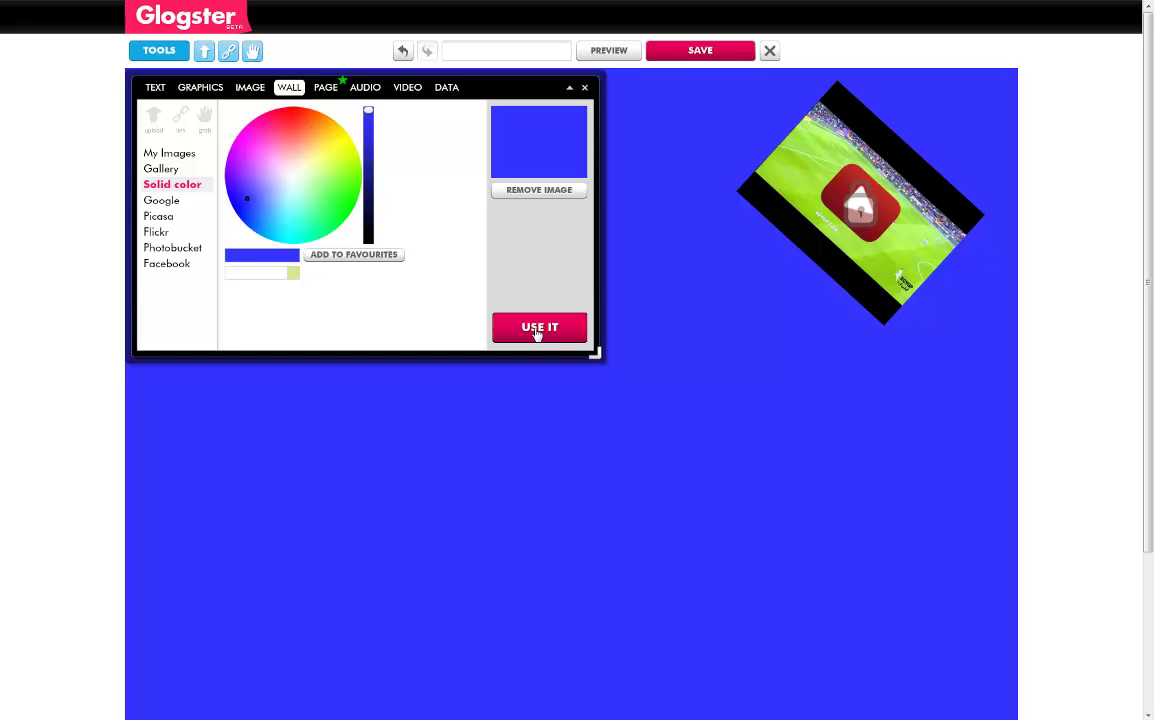
{"action": "left_click", "coordinate": [585, 89]}
- Save the glog under the name "Moj prvy glog" with public privacy and no tags
{"action": "left_click", "coordinate": [724, 49]}
{"action": "left_click", "coordinate": [531, 206]}
{"action": "type", "text": "Moj "}
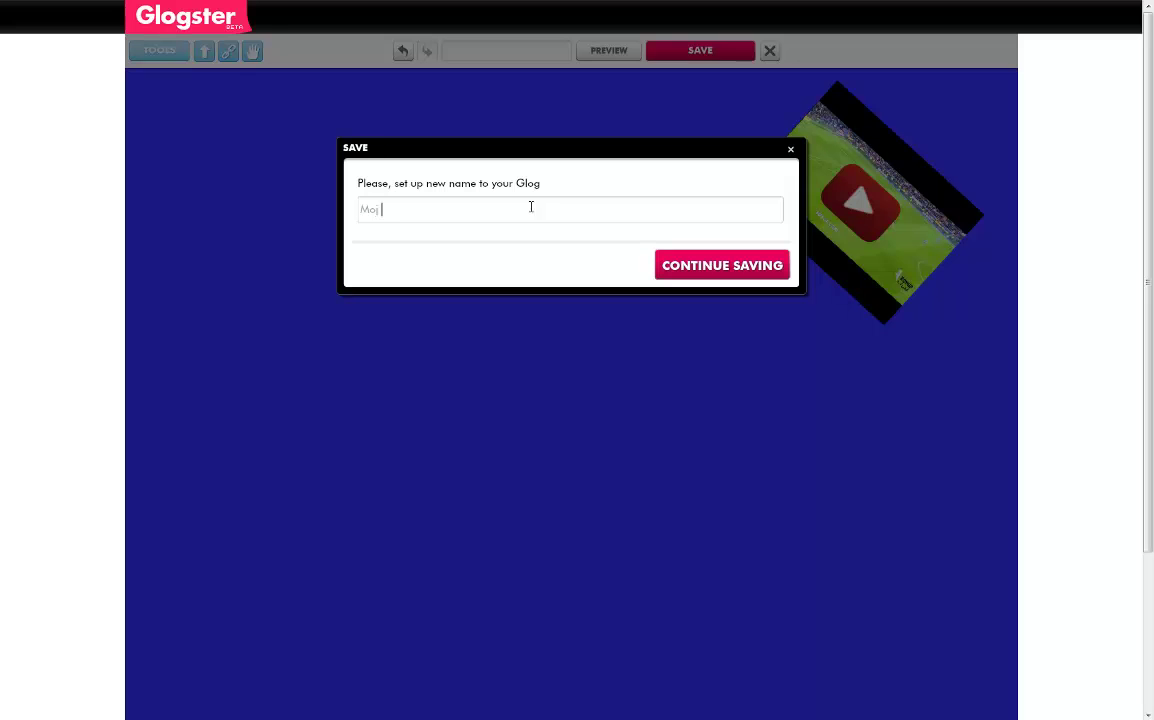
{"action": "type", "text": "prvy glog"}
{"action": "left_click", "coordinate": [704, 265]}
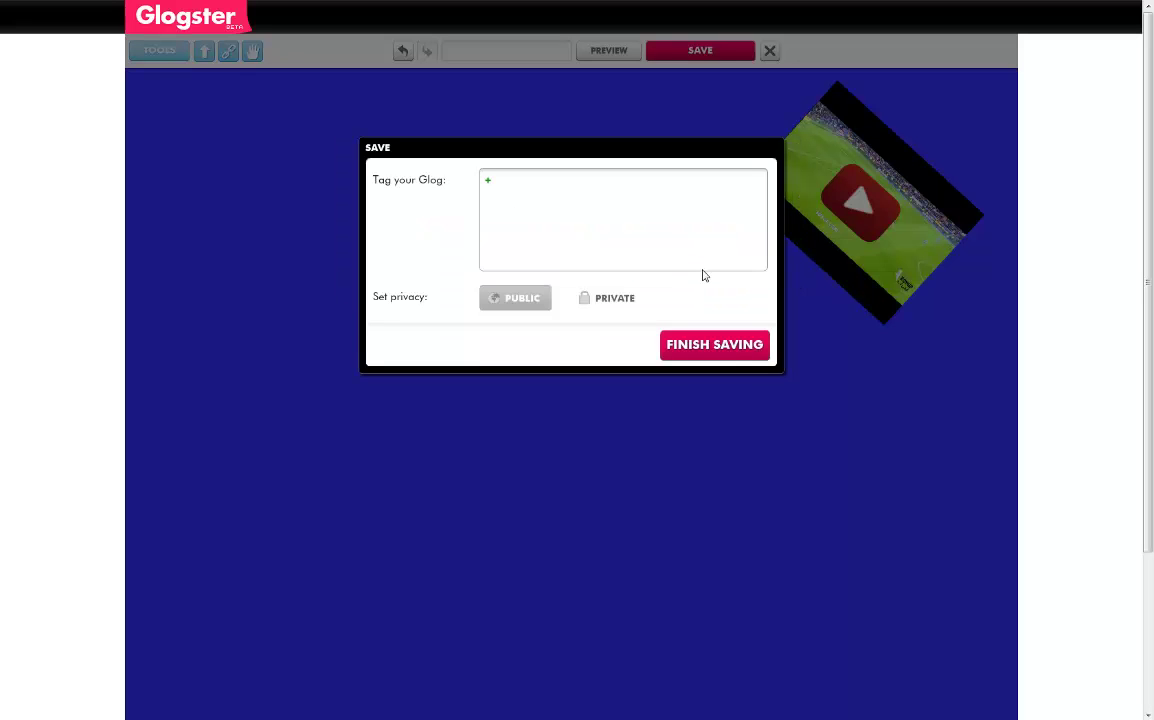
{"action": "left_click", "coordinate": [734, 352]}
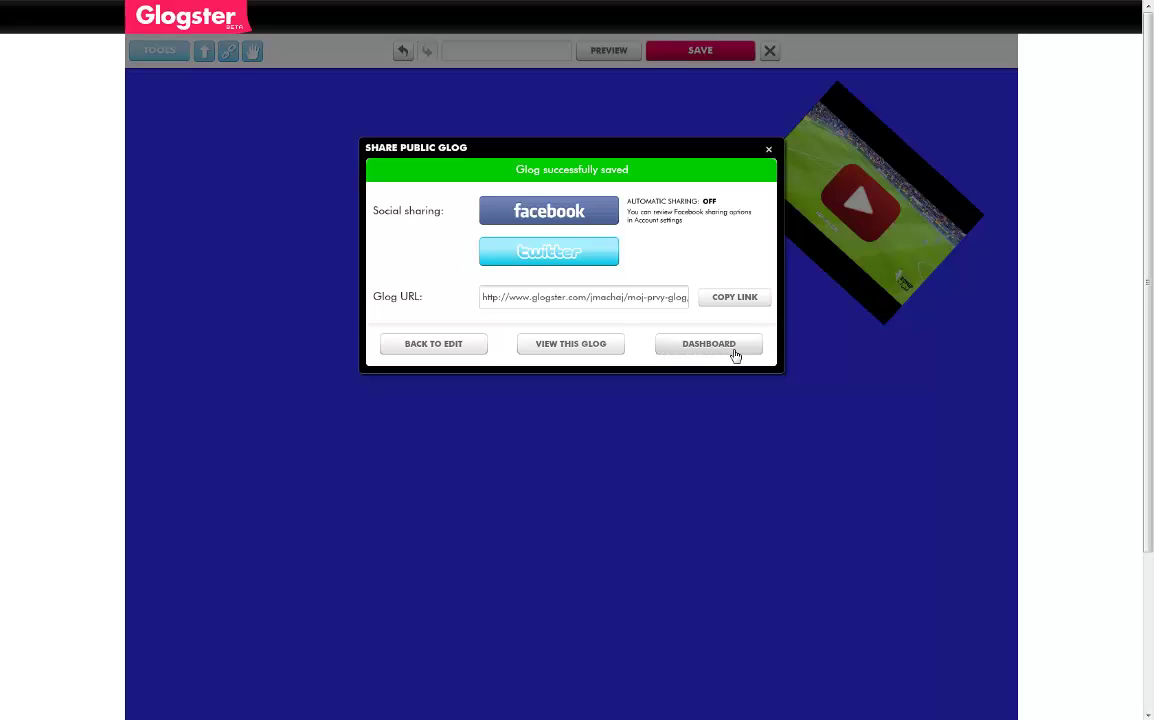